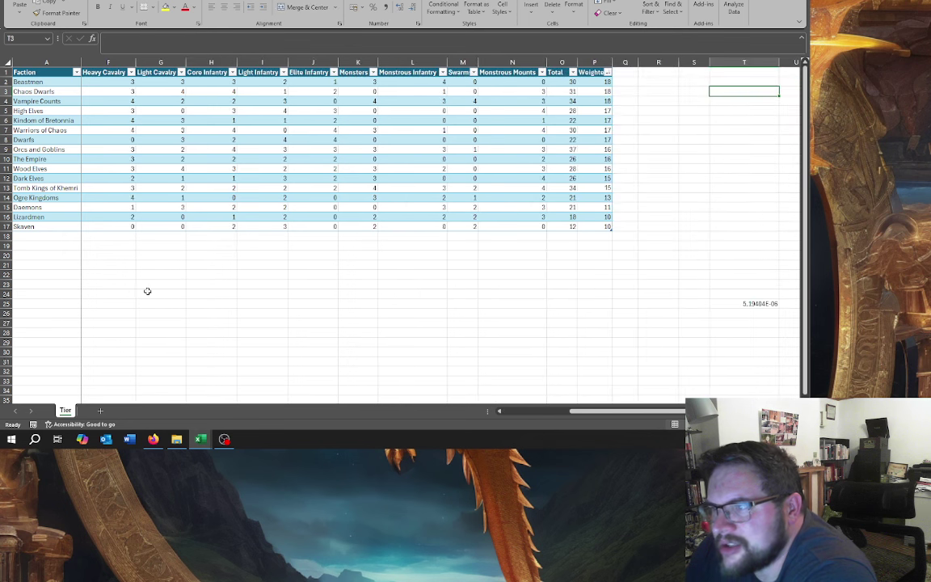
Step: Review the full set of unit ratings in the Chaos Dwarfs row, back to the Faction column and across past the table
key(Left)
key(Left)
key(Left)
key(Left)
key(Left)
key(Left)
key(Left)
key(Left)
key(Left)
key(Left)
key(Left)
key(Left)
key(Left)
key(Left)
key(Left)
key(Left)
key(Left)
key(Left)
key(Left)
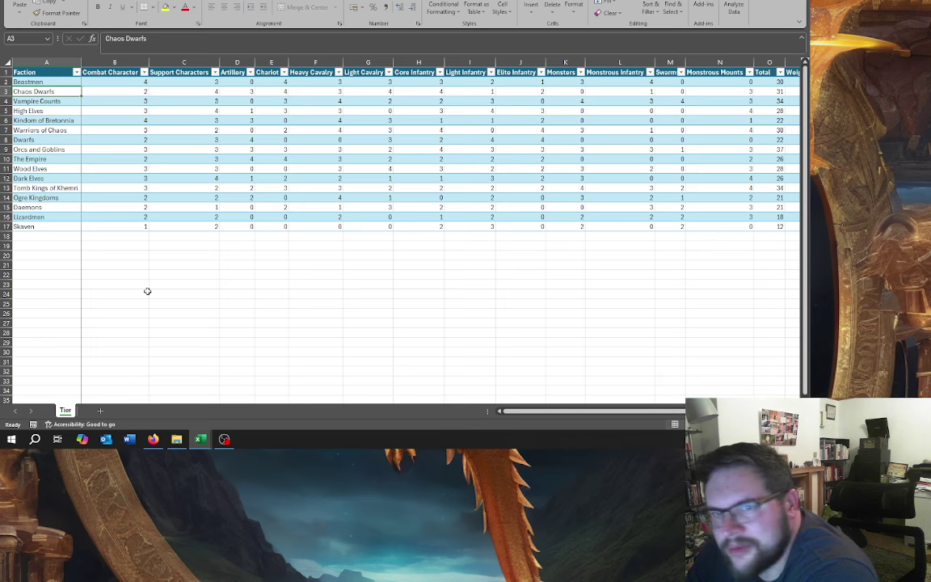
key(Right)
key(Right)
key(Right)
key(Right)
key(Right)
key(Right)
key(Right)
key(Right)
key(Right)
key(Right)
key(Right)
key(Right)
key(Right)
key(Right)
key(Right)
key(Right)
key(Right)
key(Right)
key(Right)
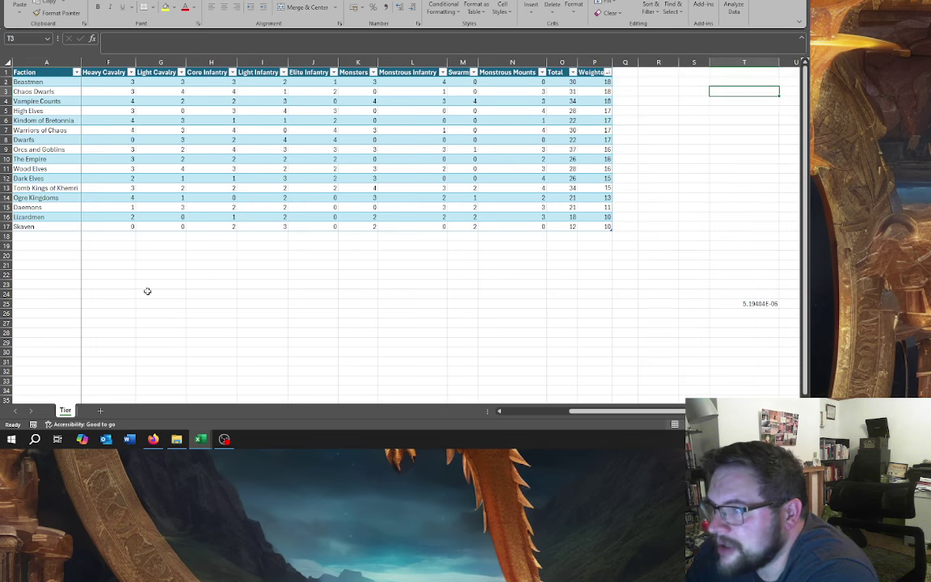
Step: Examine the weighted score formula for Chaos Dwarfs and the neighbouring rating columns it draws on
key(Left)
key(Left)
key(Left)
key(Left)
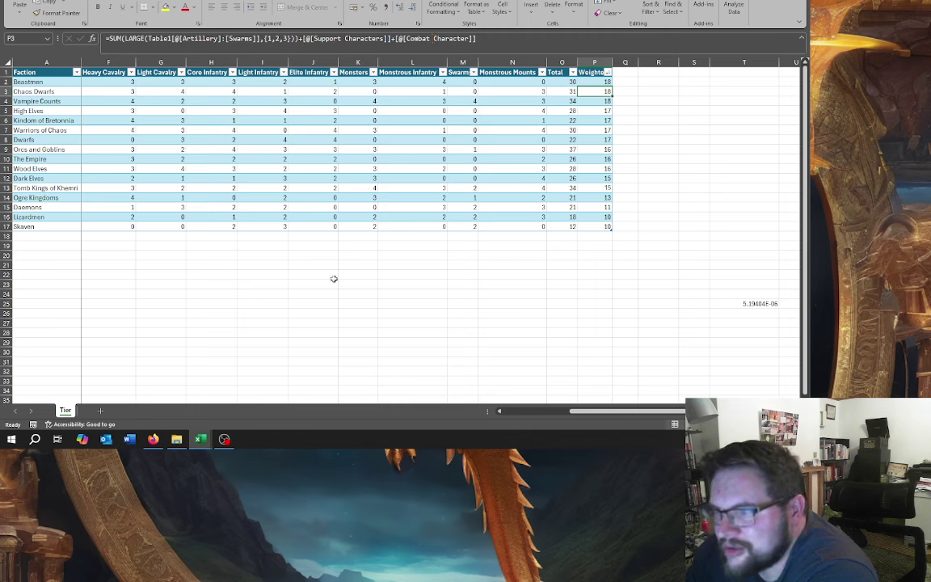
key(Left)
key(Left)
key(Left)
key(Left)
key(Right)
key(Right)
key(Right)
key(Right)
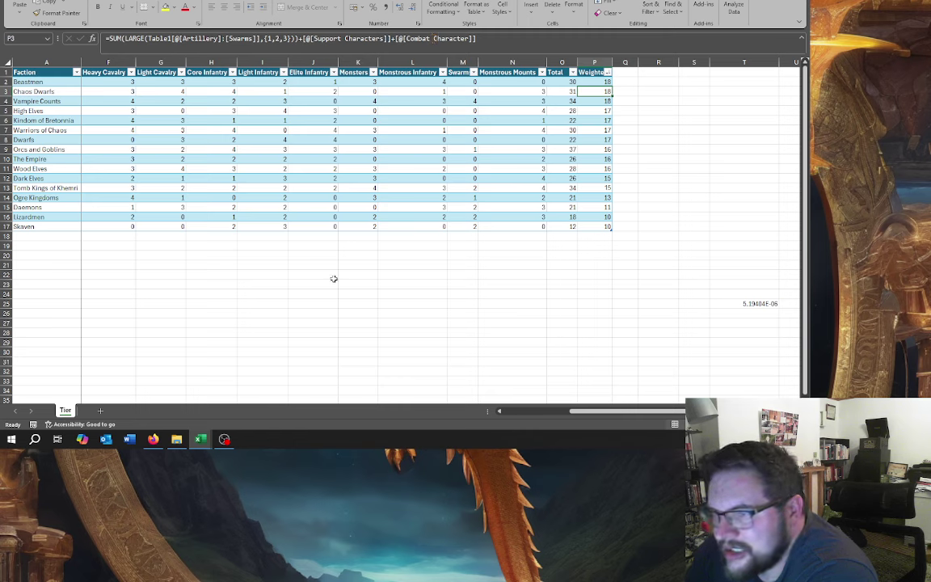
Step: Set the Swarms rating for Vampire Counts to 2
key(Left)
key(Left)
key(Left)
key(Left)
key(Down)
key(Right)
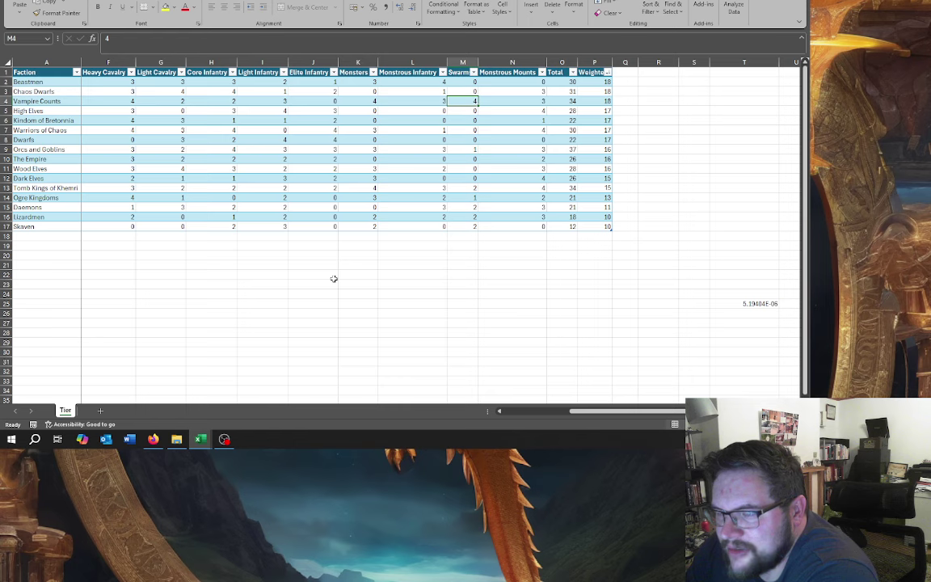
text(2)
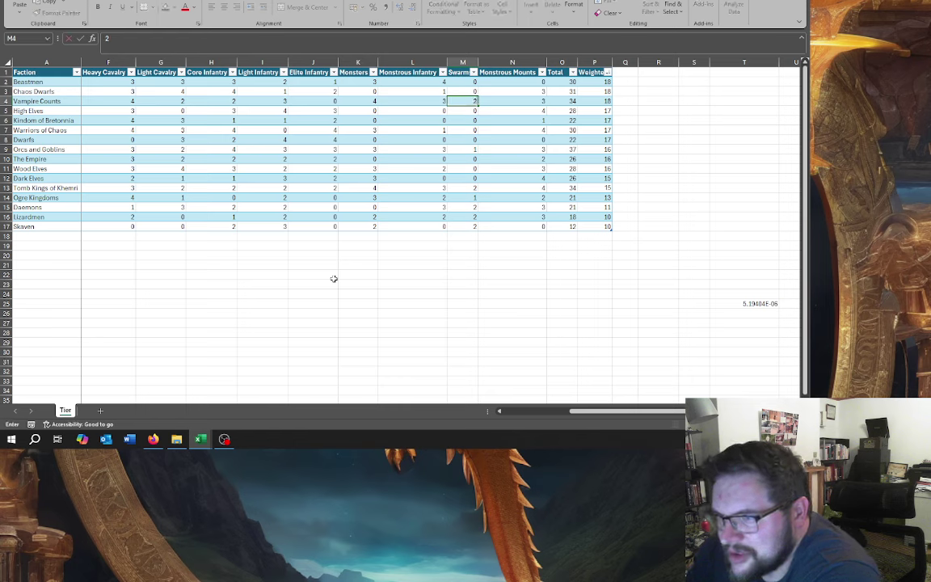
key(Return)
Step: Set the Swarms rating to 0 for Dwarfs and to 2 for Orcs and Goblins
key(Down)
key(Down)
key(Down)
text(2)
key(Return)
text(2)
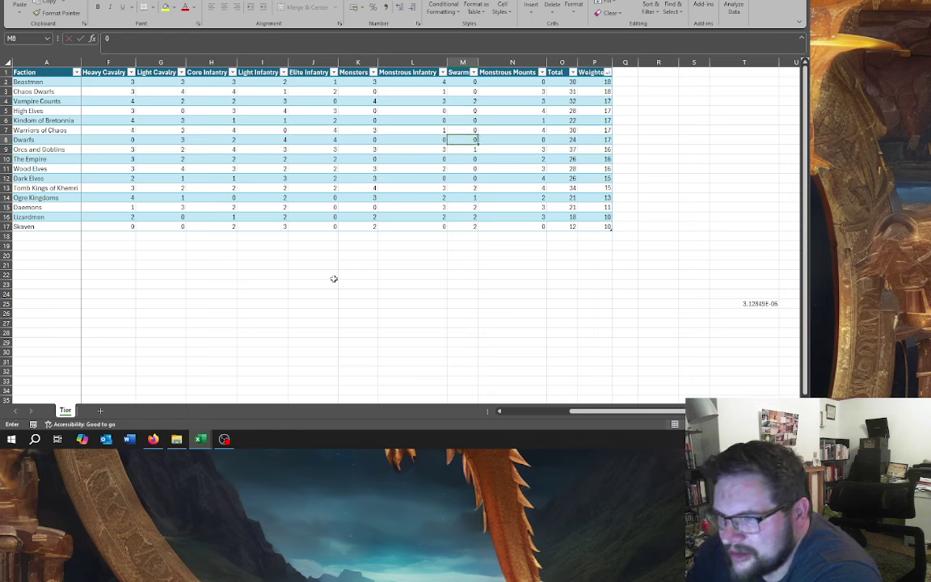
key(Return)
Step: Set the Swarms rating for Ogre Kingdoms to 2
key(Down)
key(Down)
key(Down)
key(Down)
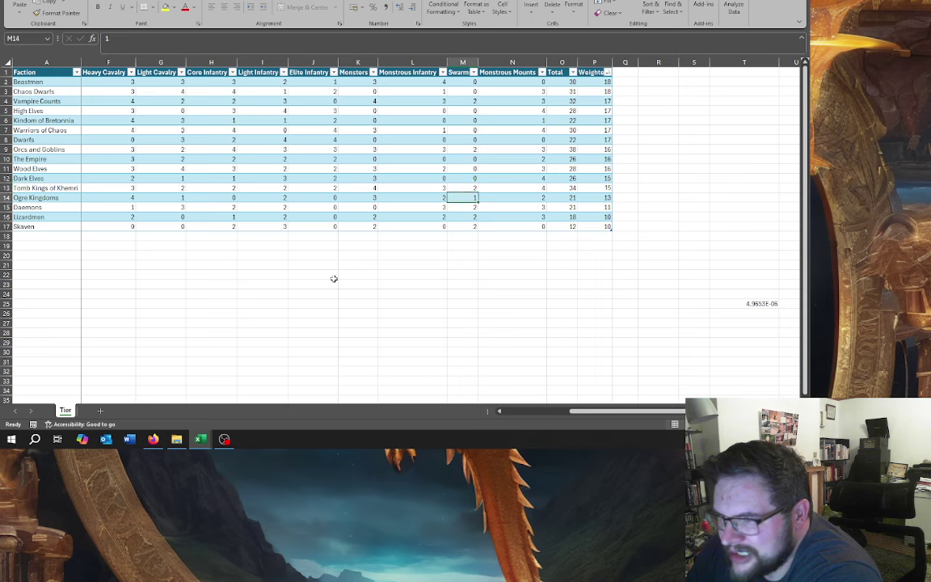
text(2)
key(Up)
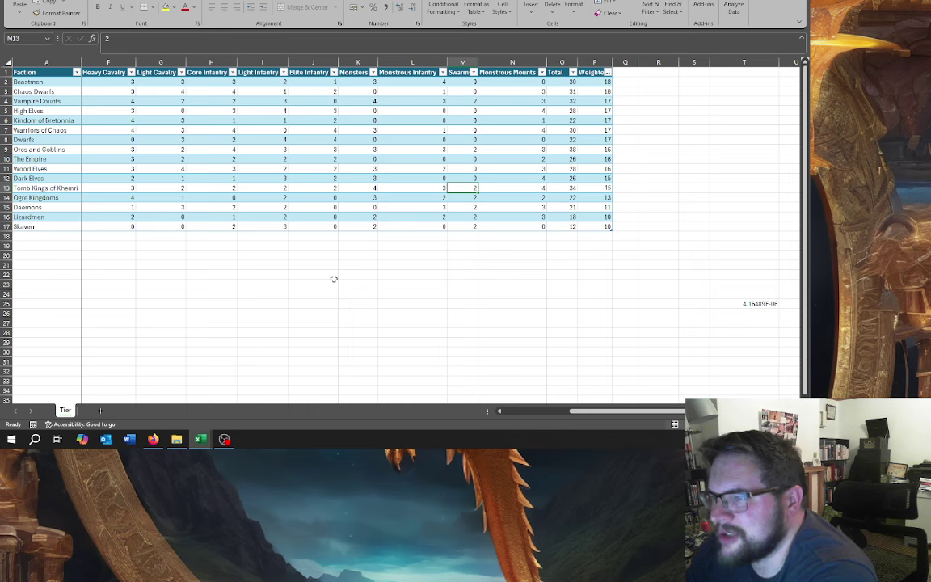
Step: Check the recalculated weighted scores from Dark Elves up to Vampire Counts
key(Up)
key(Up)
key(Up)
key(Up)
key(Up)
key(Up)
key(Up)
key(Right)
key(Right)
key(Right)
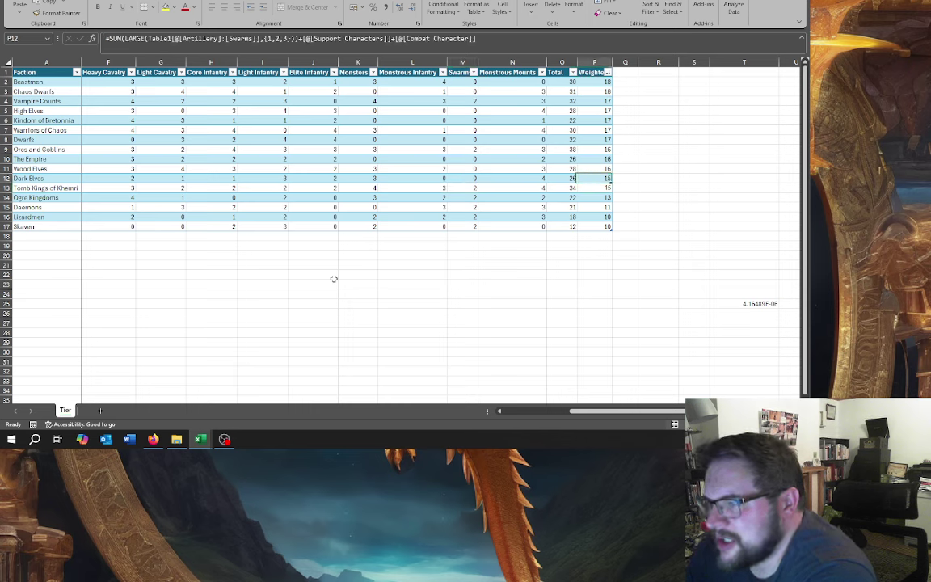
key(Up)
key(Up)
key(Up)
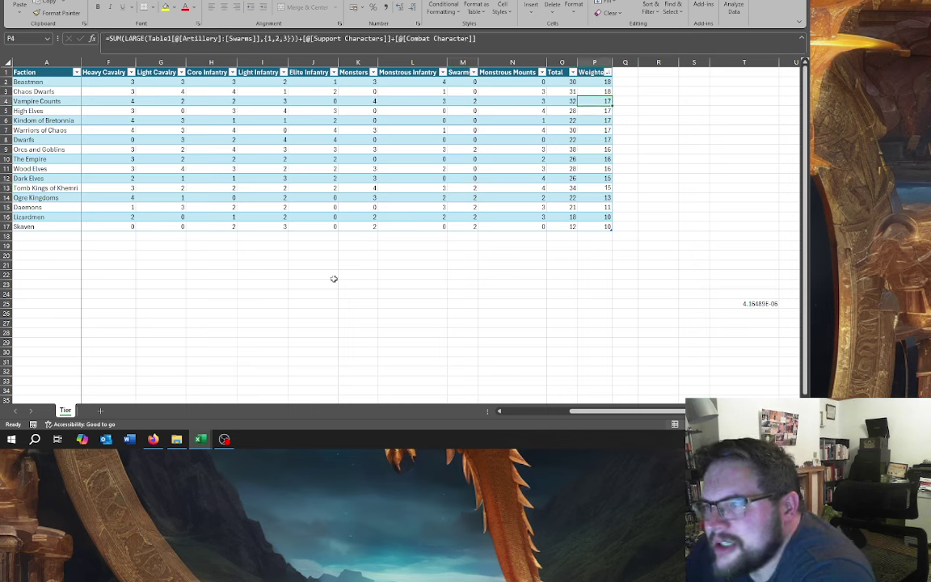
Step: Examine the Chaos Dwarfs infantry, monster and mount ratings between the Total and Core Infantry columns, ending at the weighted score
key(Left)
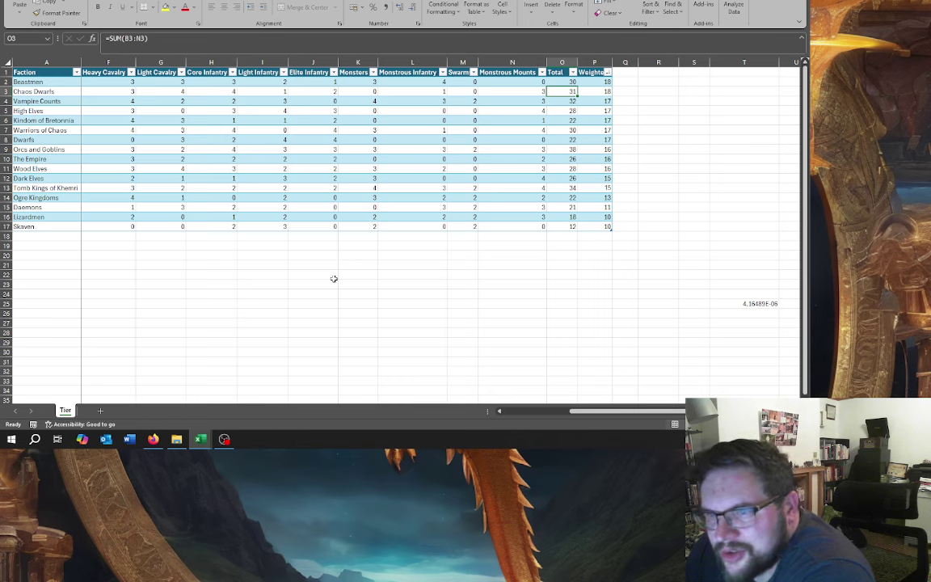
key(Left)
key(Left)
key(Left)
key(Left)
key(Left)
key(Left)
key(Left)
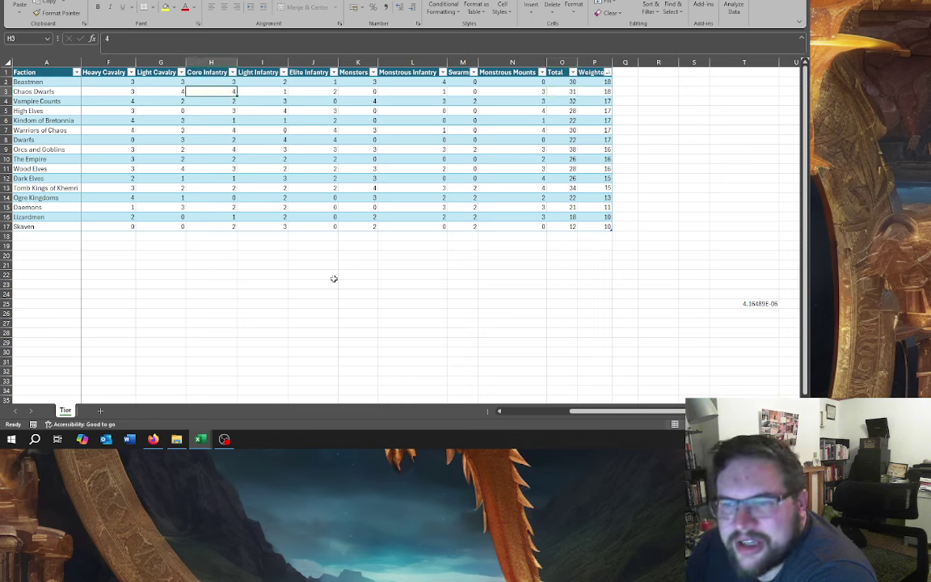
key(Right)
key(Down)
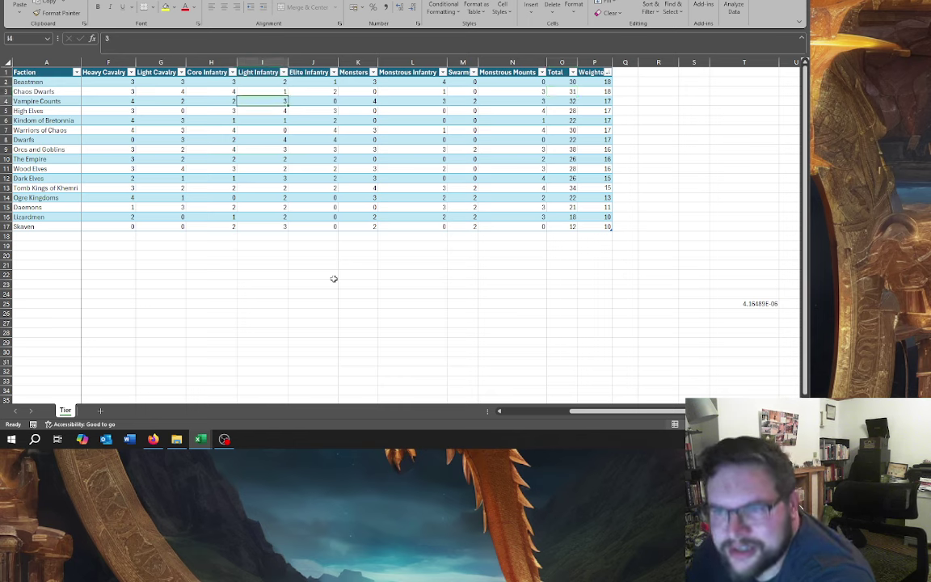
key(Up)
key(Left)
key(Right)
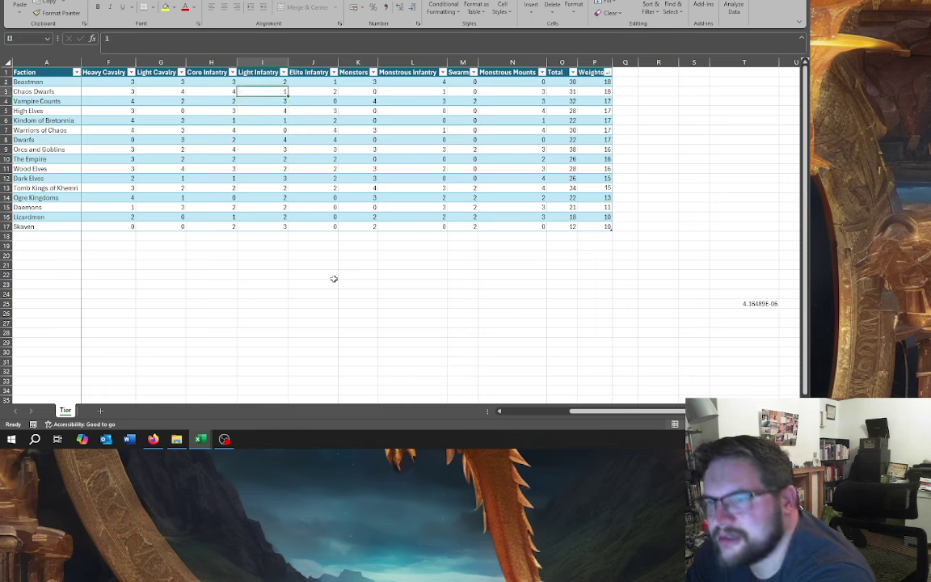
key(Right)
key(Right)
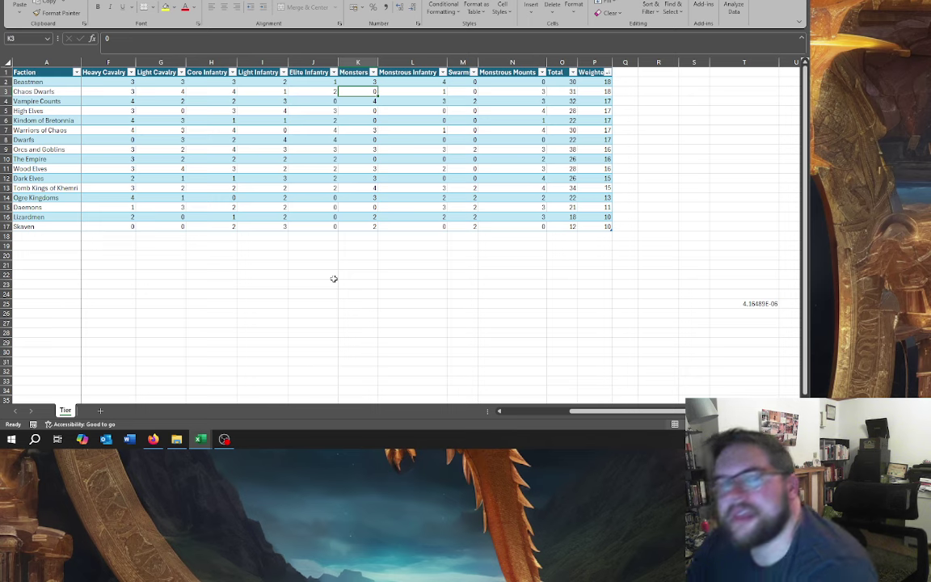
key(Right)
key(Right)
key(Right)
key(Right)
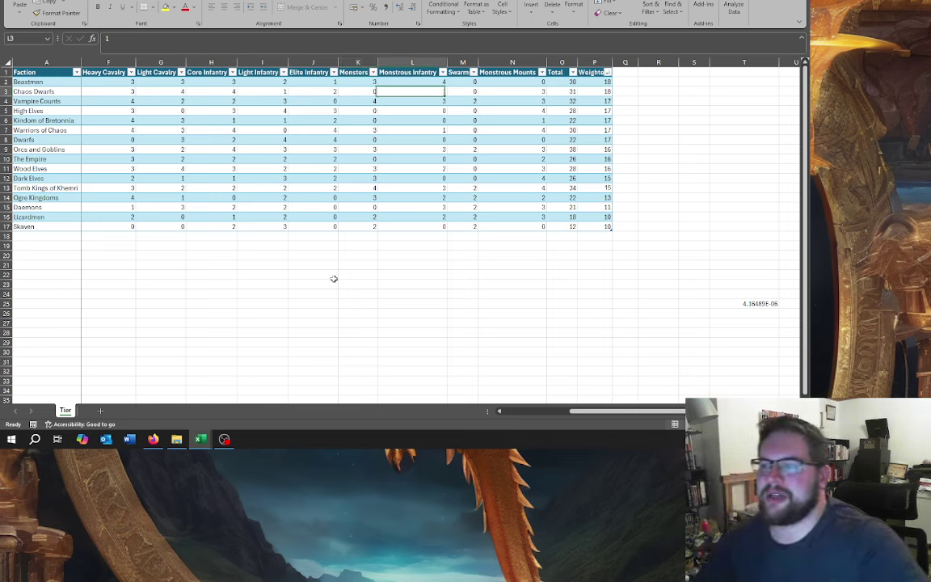
key(Right)
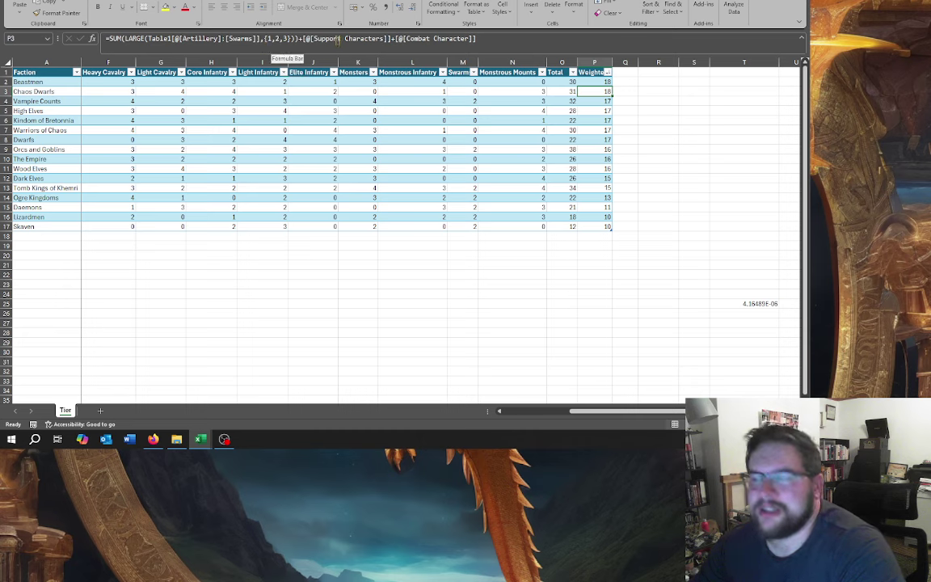
Step: Review the Beastmen and Chaos Dwarfs ratings from Combat Character across to the end of the table
mouse_move(202, 437)
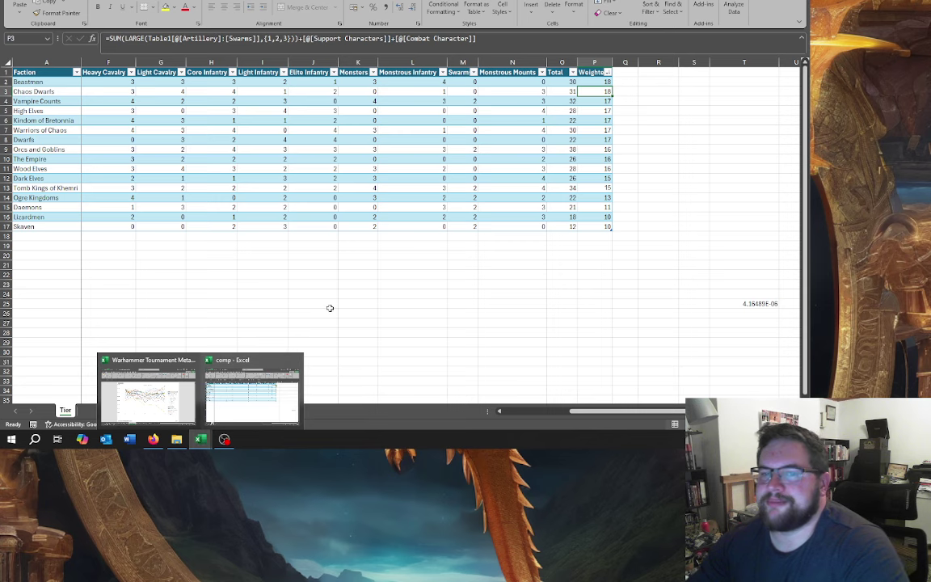
key(Left)
key(Up)
key(Home)
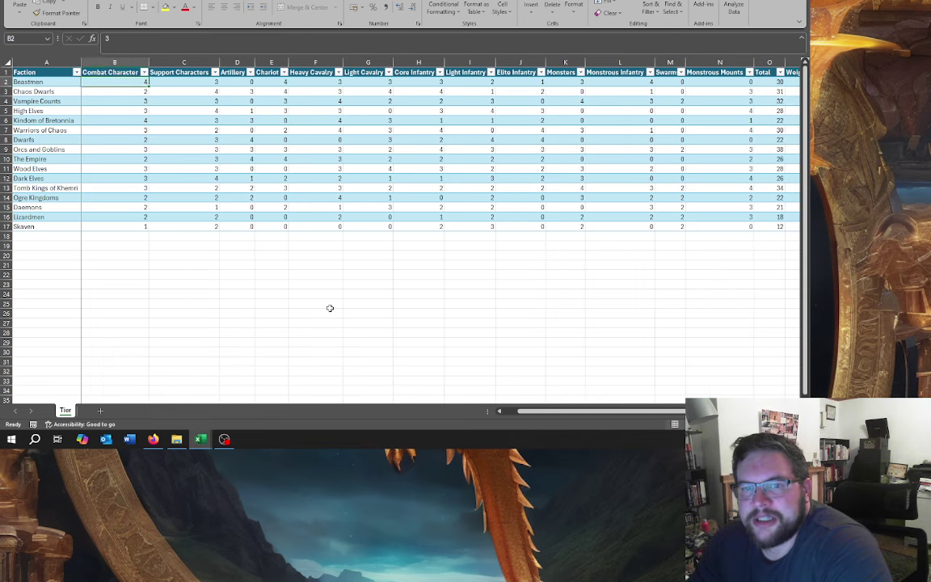
key(Down)
key(Right)
key(Right)
key(Right)
key(Right)
key(Right)
key(Right)
key(ctrl+Right)
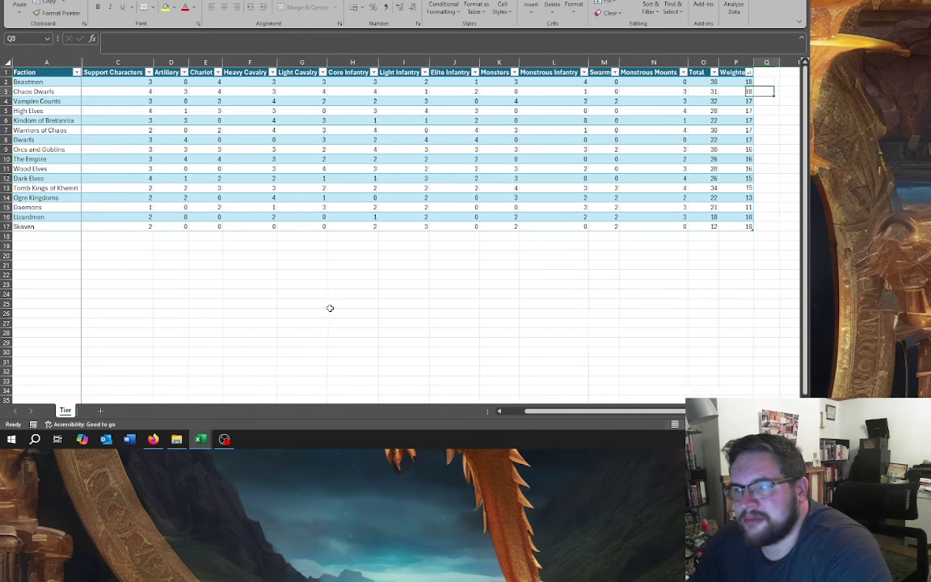
Step: Compare the factions' weighted scores from Vampire Counts down to Skaven and back up the column
key(Down)
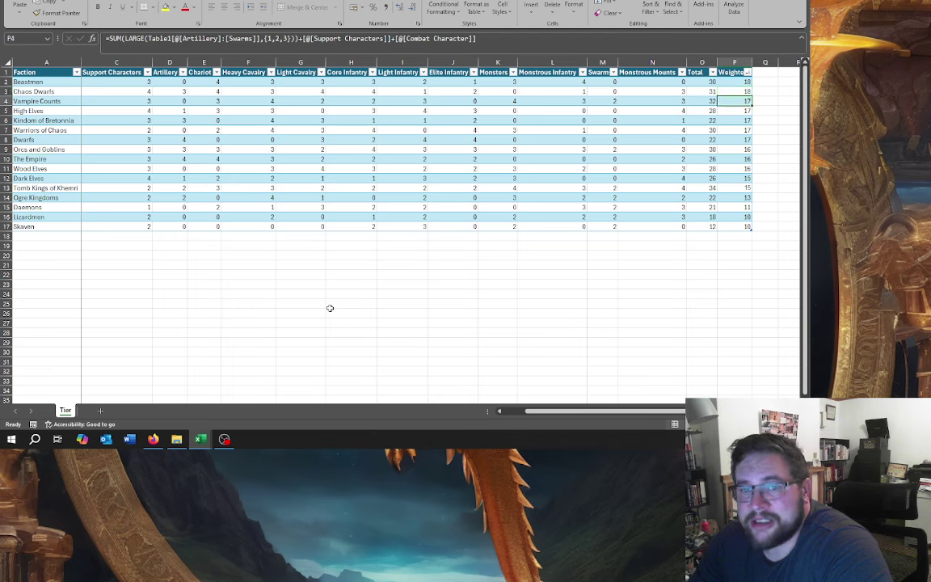
key(Down)
key(Down)
key(Down)
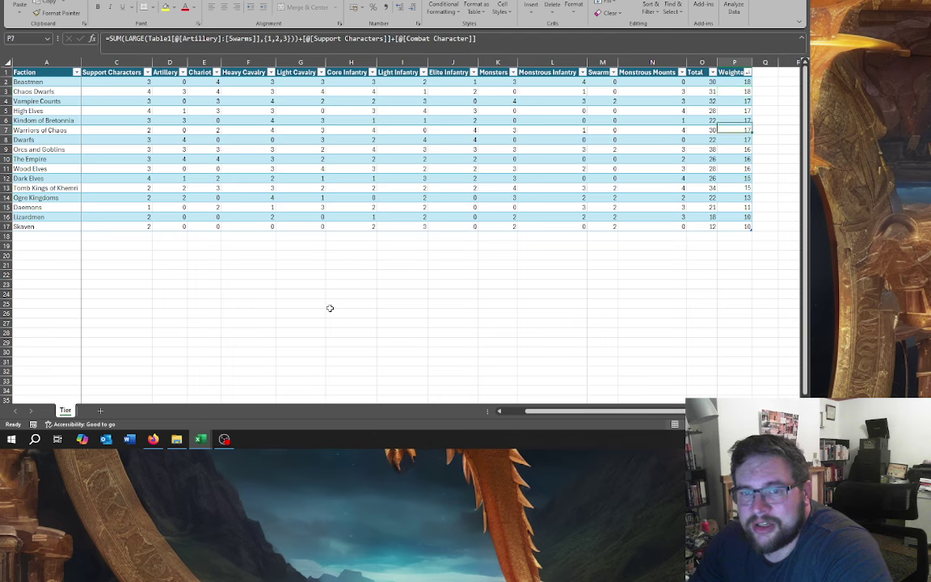
key(Down)
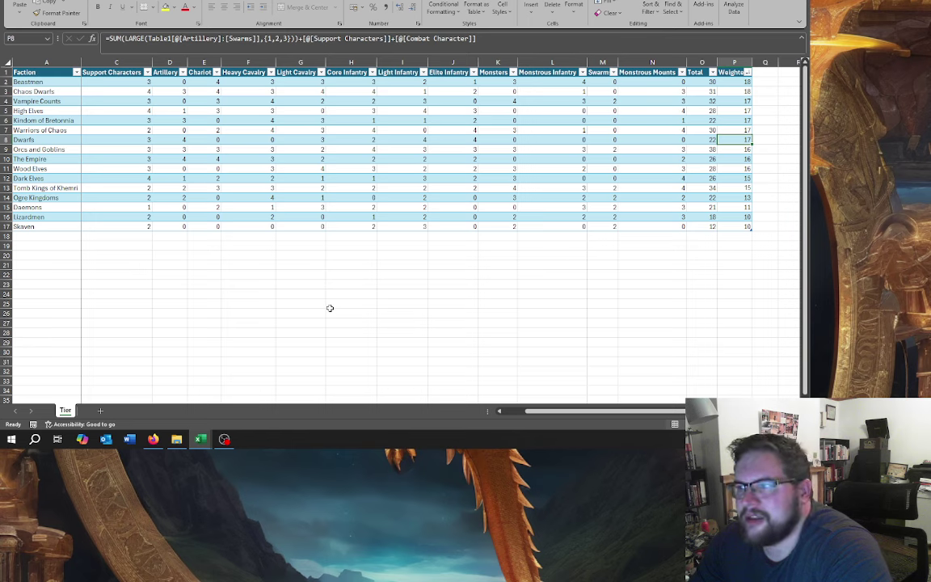
key(Down)
key(Down)
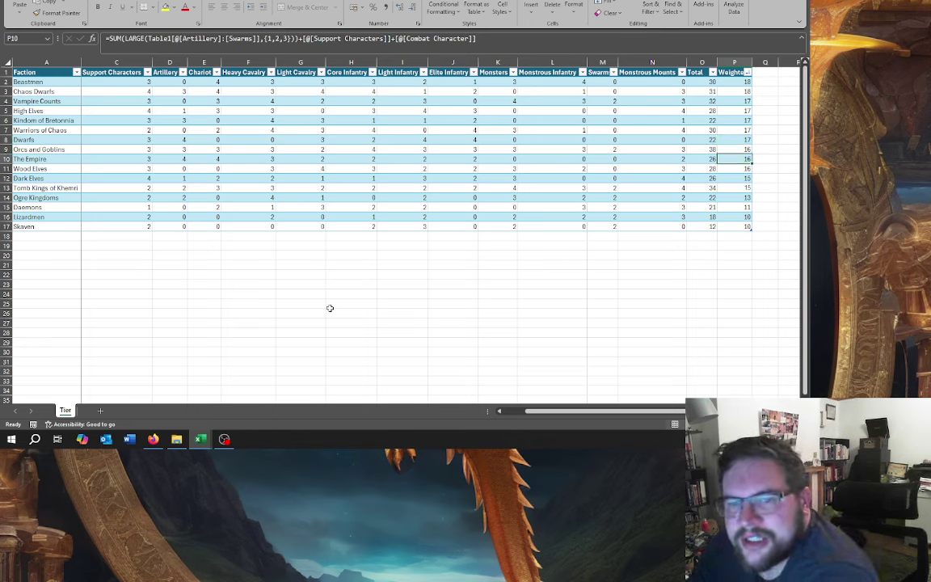
key(ctrl+Down)
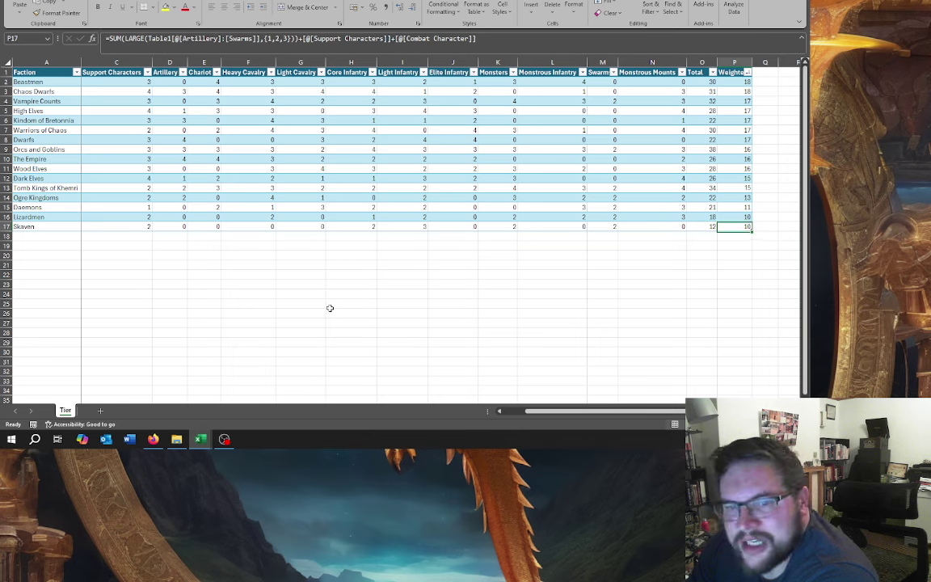
key(Up)
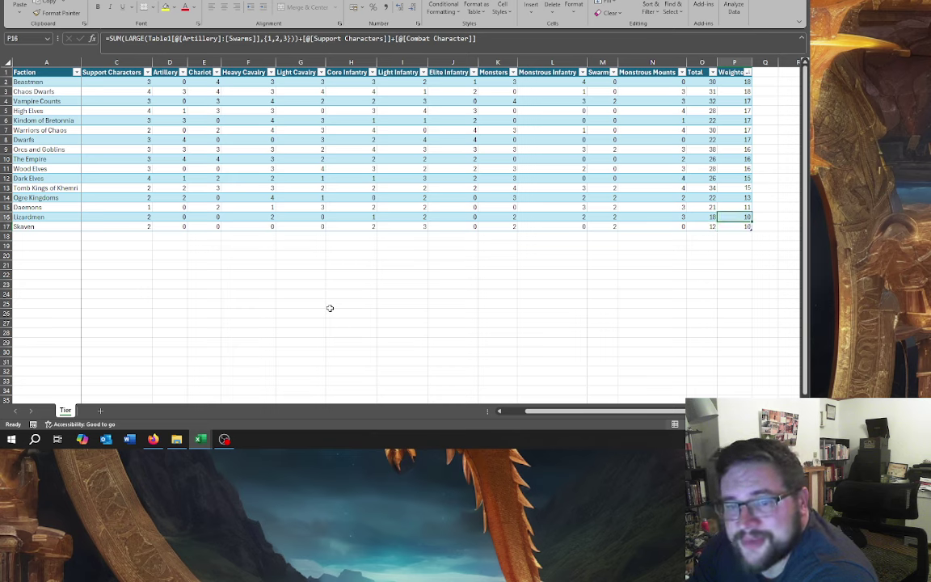
key(Up)
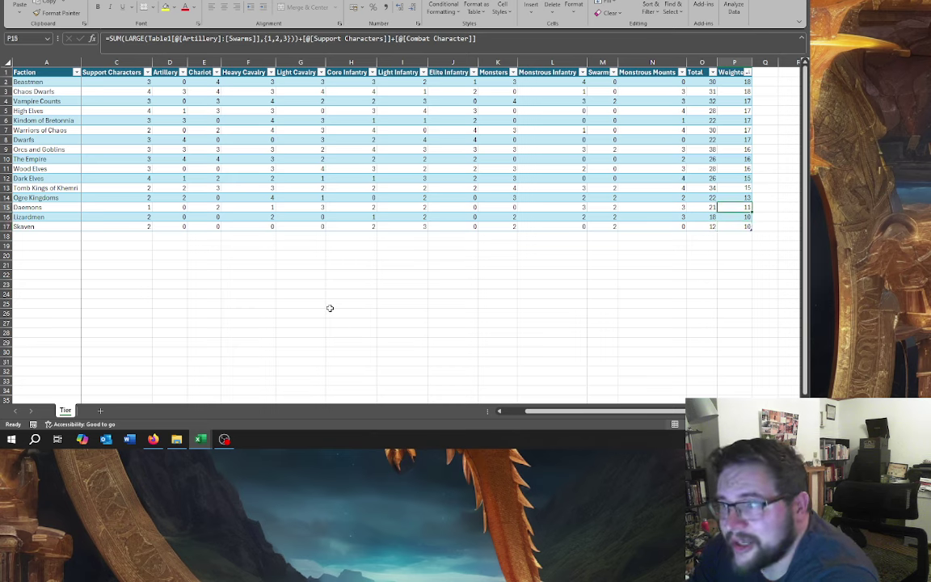
key(Up)
key(Up)
key(Up)
key(Up)
key(Up)
key(Up)
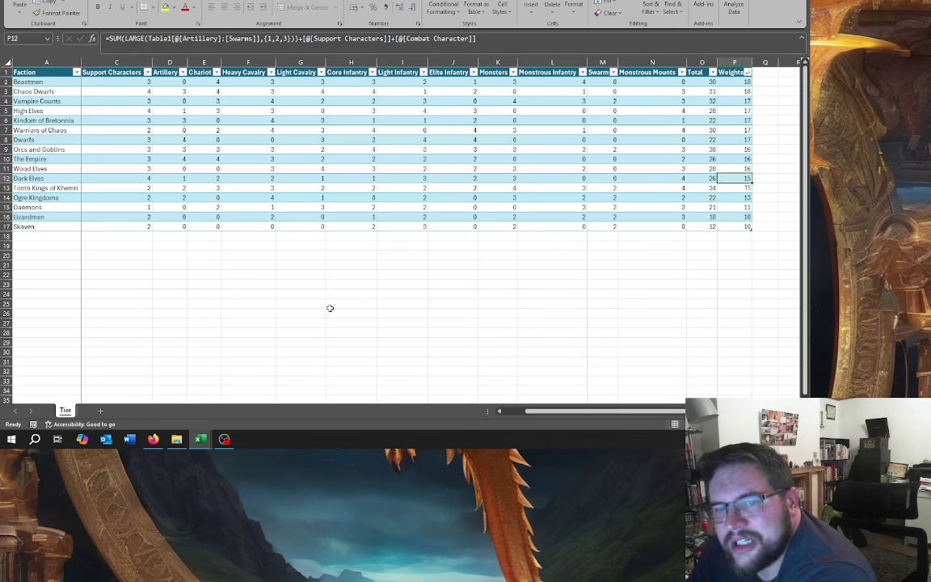
Step: Examine the Dwarfs row from the Total column back to the Artillery, Chariot and character ratings
key(Left)
key(Left)
key(Left)
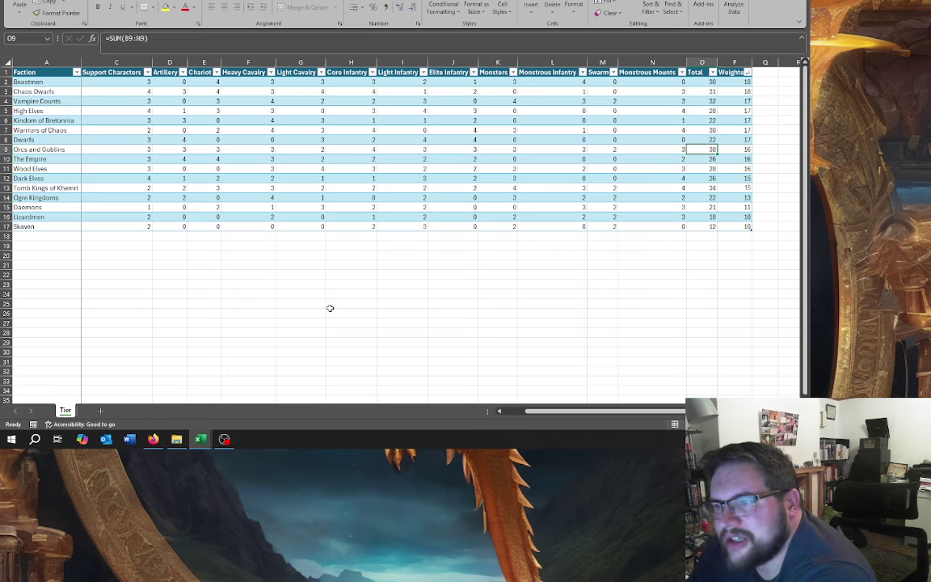
key(Up)
key(Left)
key(Left)
key(Left)
key(Left)
key(Left)
key(Left)
key(Left)
key(Left)
key(Left)
key(Left)
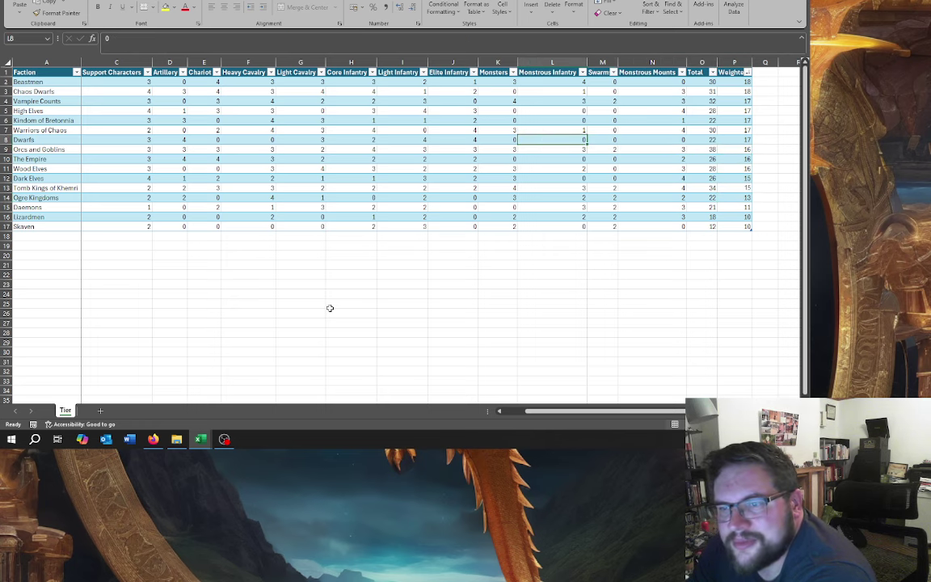
key(Right)
key(Right)
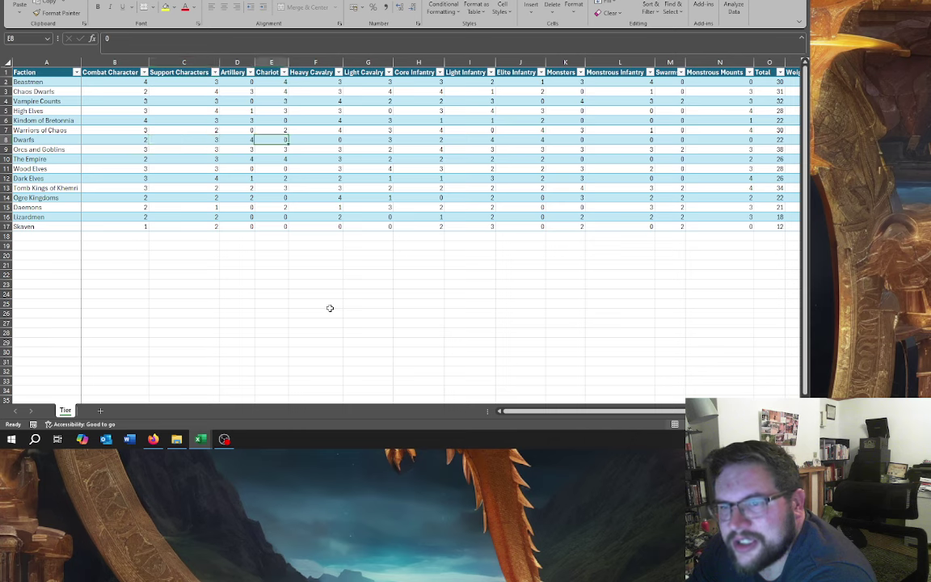
key(Left)
key(Left)
key(Right)
key(Right)
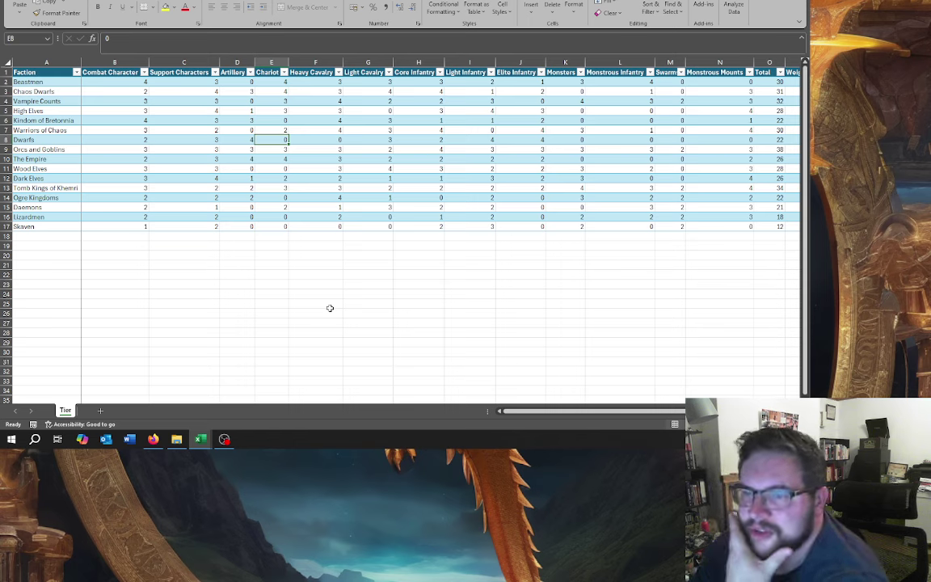
key(Right)
key(Left)
key(Left)
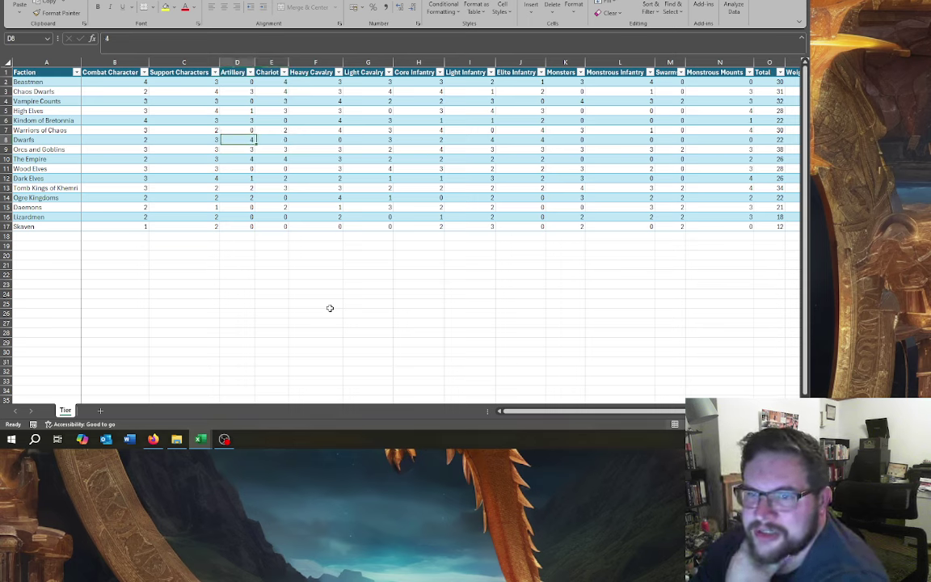
Step: Examine the Dwarfs row from Artillery across to Monsters, returning to the Light Infantry and Elite Infantry ratings
key(Right)
key(Right)
key(Right)
key(Right)
key(Right)
key(Right)
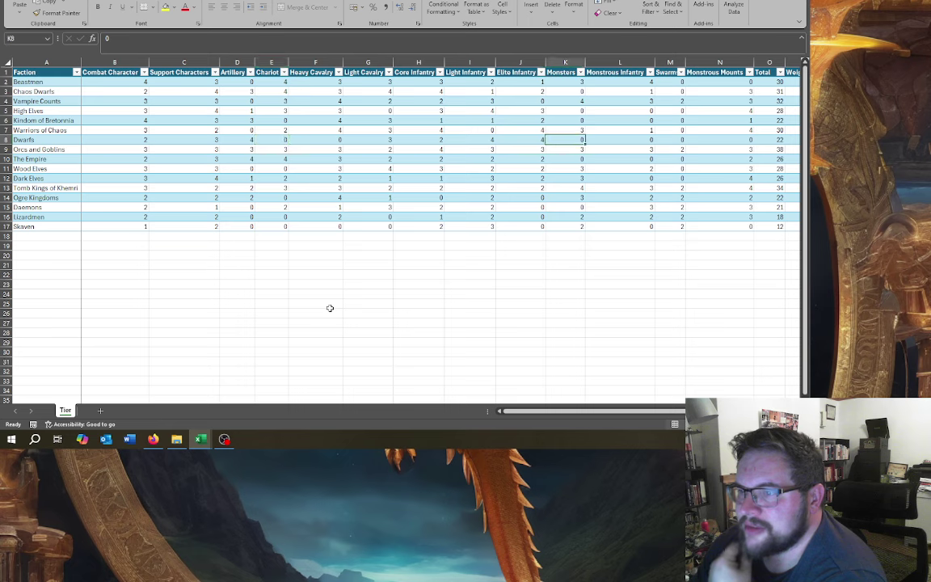
key(Left)
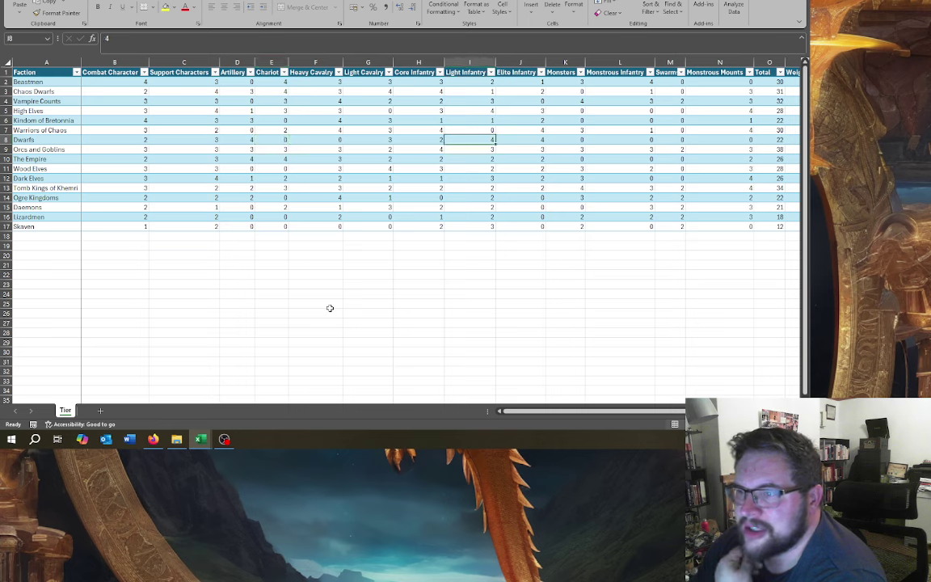
key(Right)
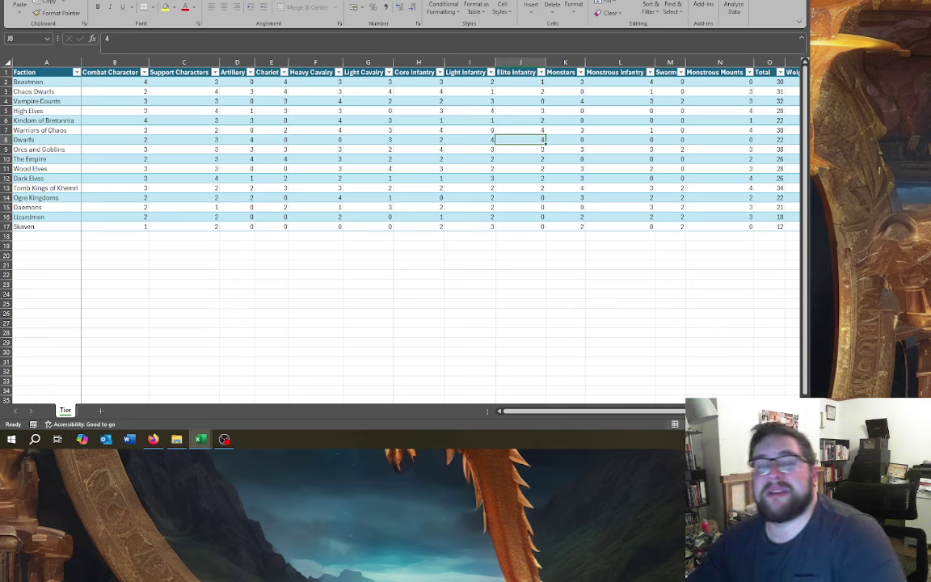
Step: Examine the Vampire Counts row from Combat Character through the cavalry and infantry ratings
click(54, 110)
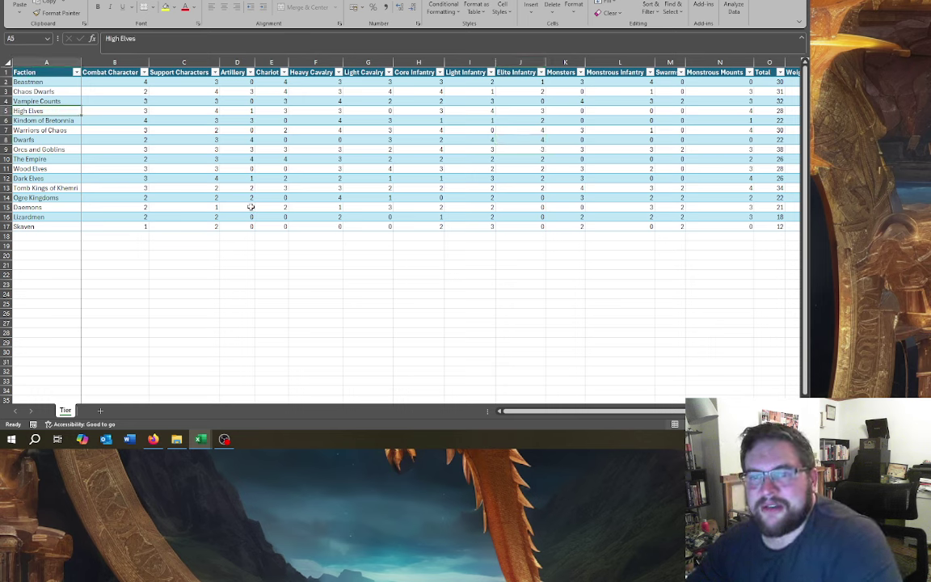
key(Up)
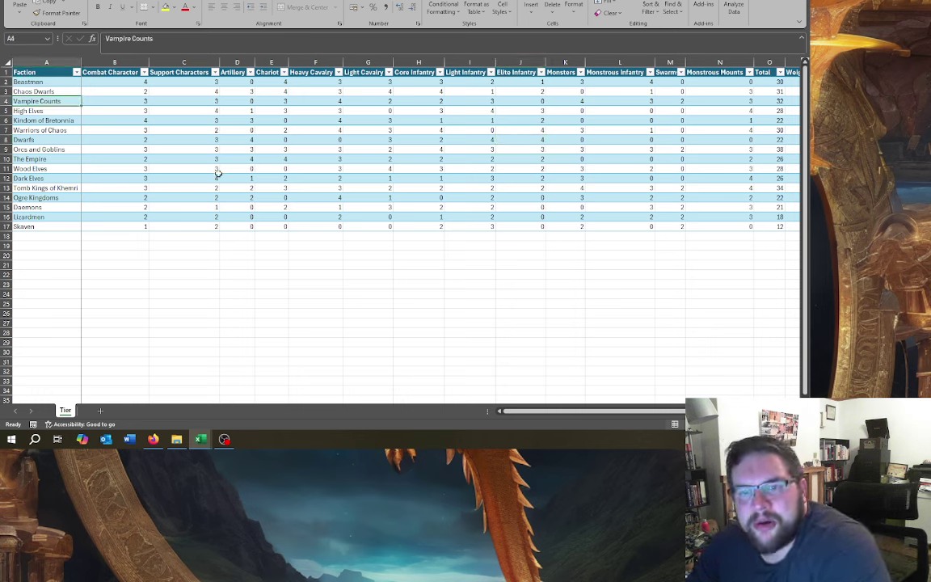
key(Right)
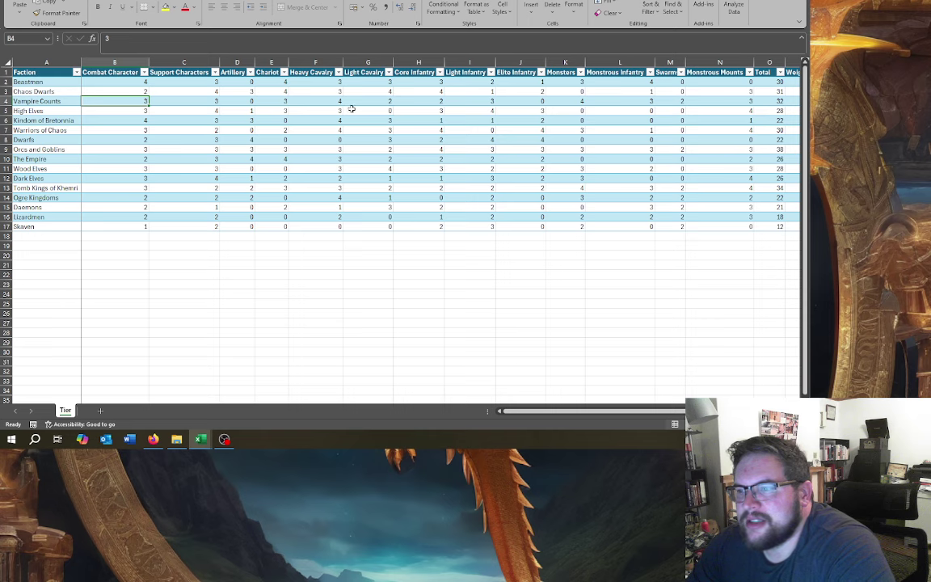
click(311, 100)
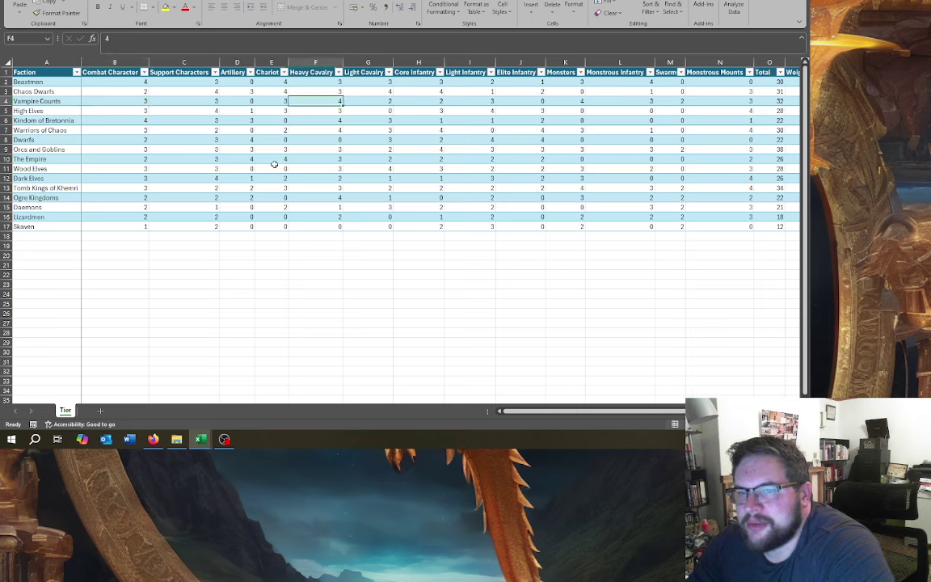
key(Right)
key(Right)
key(Right)
key(Right)
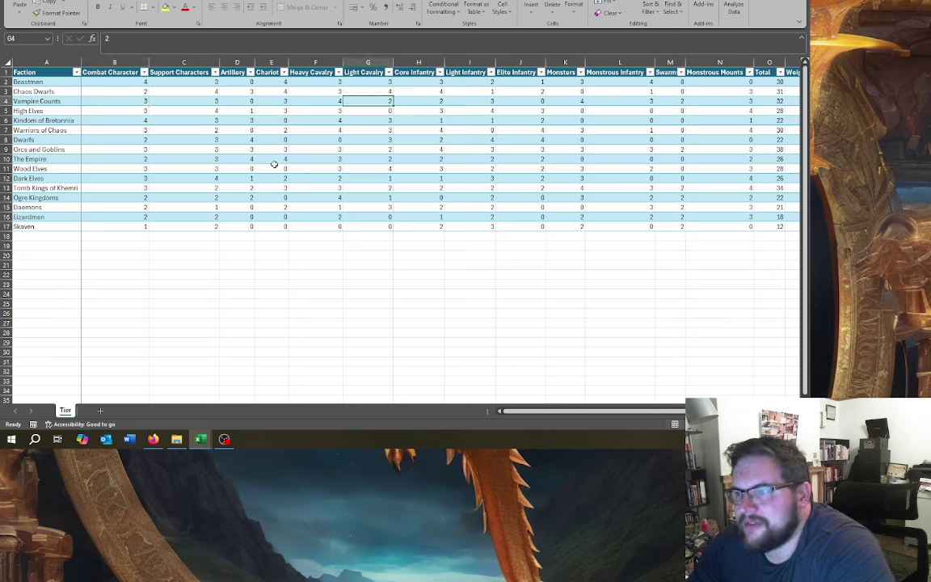
key(Left)
key(Left)
key(Left)
key(Left)
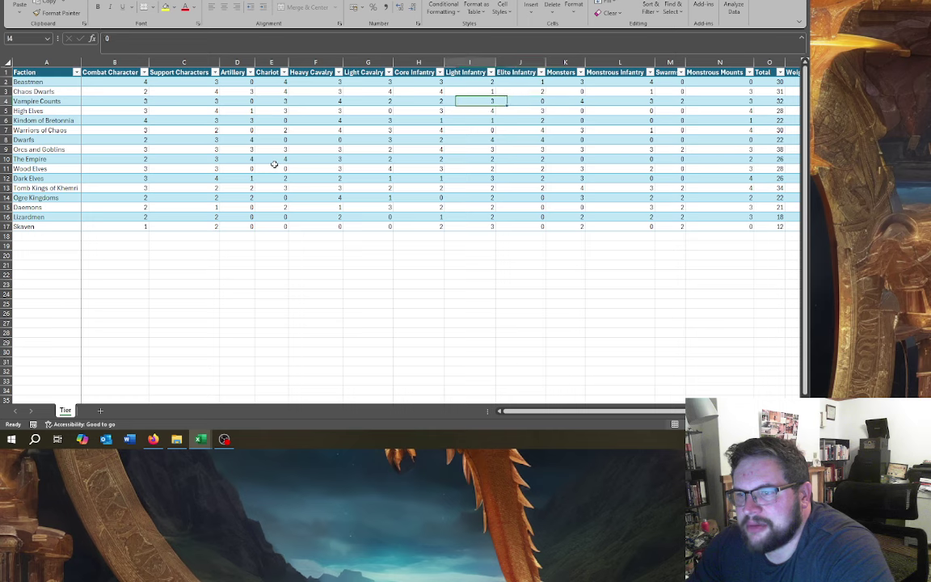
Step: Compare the Vampire Counts' Chariot, Heavy Cavalry and Light Cavalry ratings
key(Right)
key(Right)
key(Left)
key(Left)
key(Left)
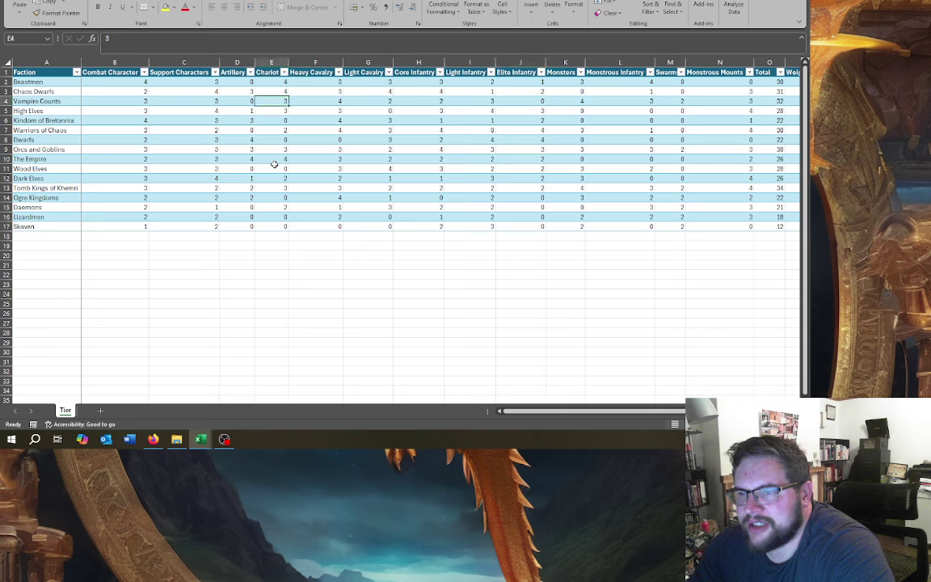
key(Right)
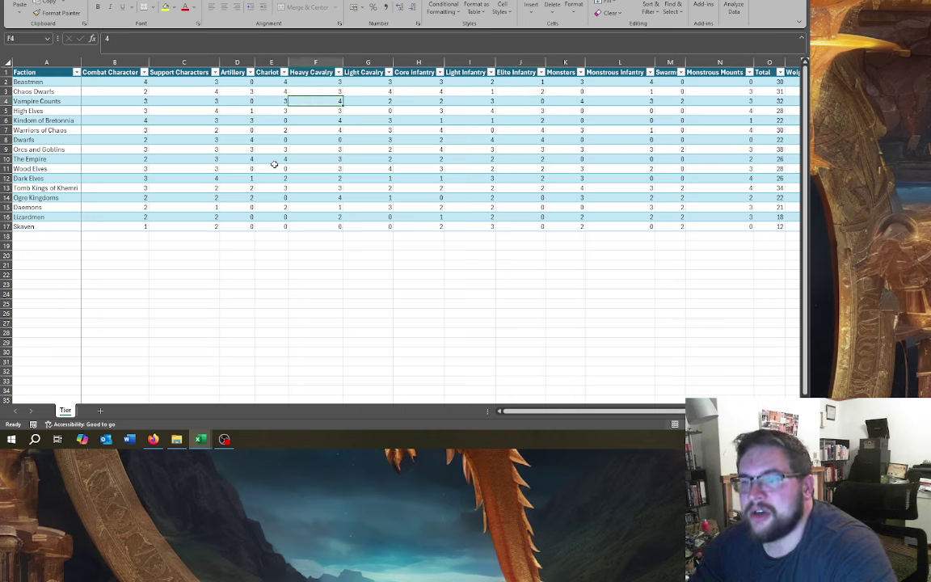
key(Right)
key(Right)
key(Left)
key(Left)
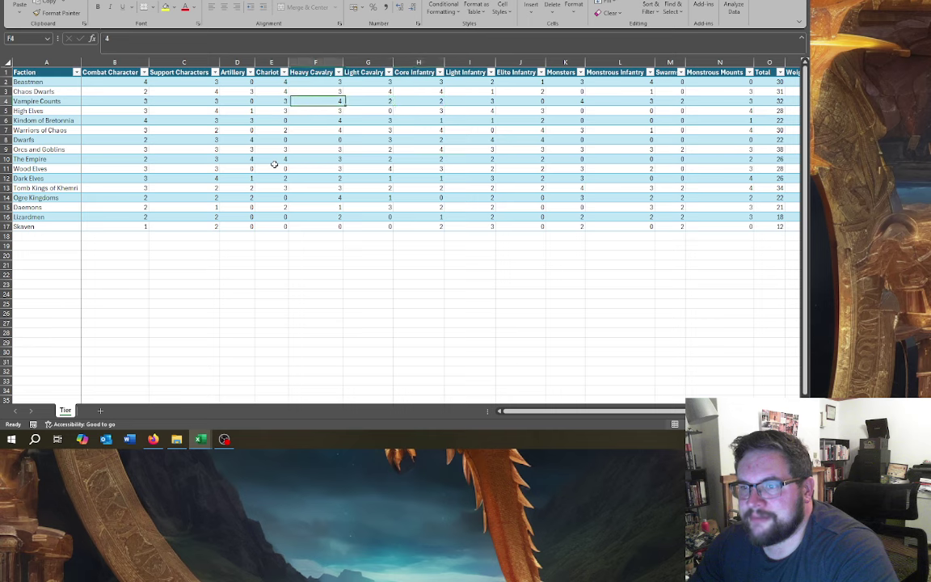
Step: Review the Vampire Counts' infantry and monster ratings up to Monstrous Infantry and back to the cavalry columns
key(Right)
key(Right)
key(Right)
key(Right)
key(Right)
key(Right)
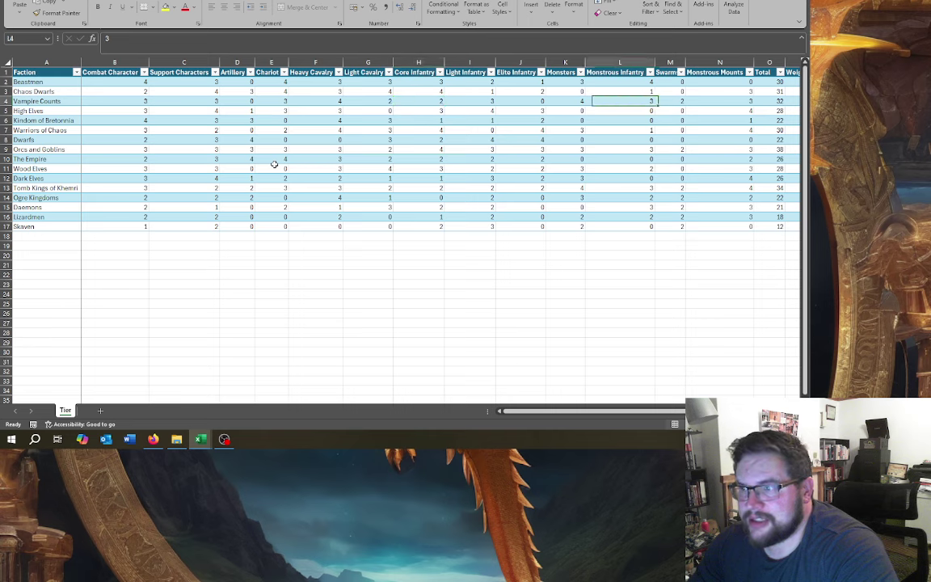
key(Left)
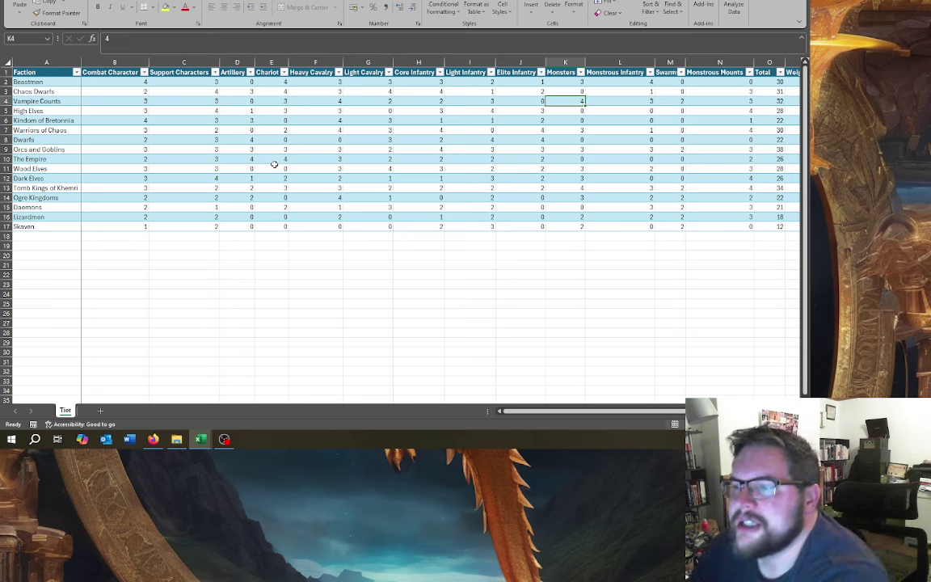
key(Left)
key(Left)
key(Left)
key(Left)
key(Left)
key(Right)
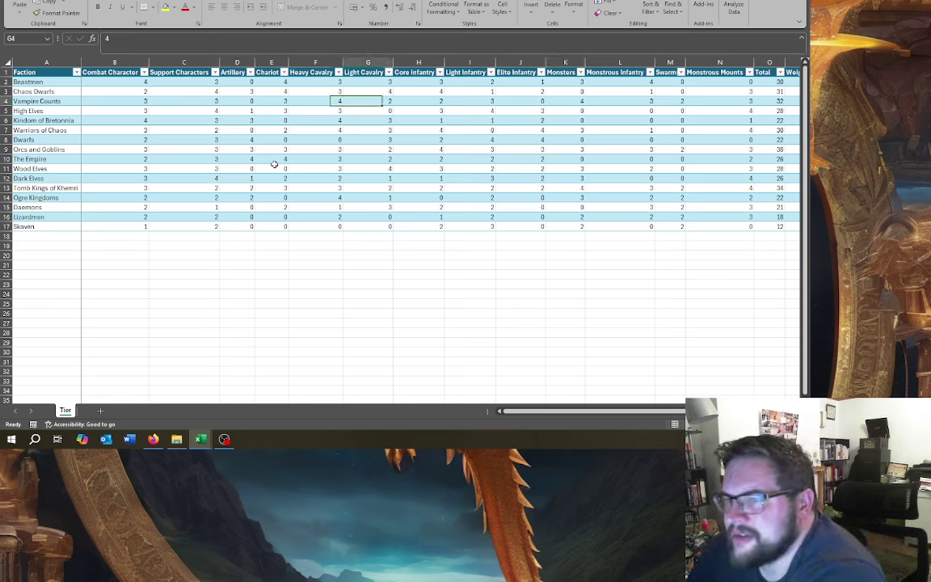
Step: Recheck the Vampire Counts row from Heavy Cavalry to Monstrous Infantry, then back to the Chariot rating
key(Left)
key(Right)
key(Right)
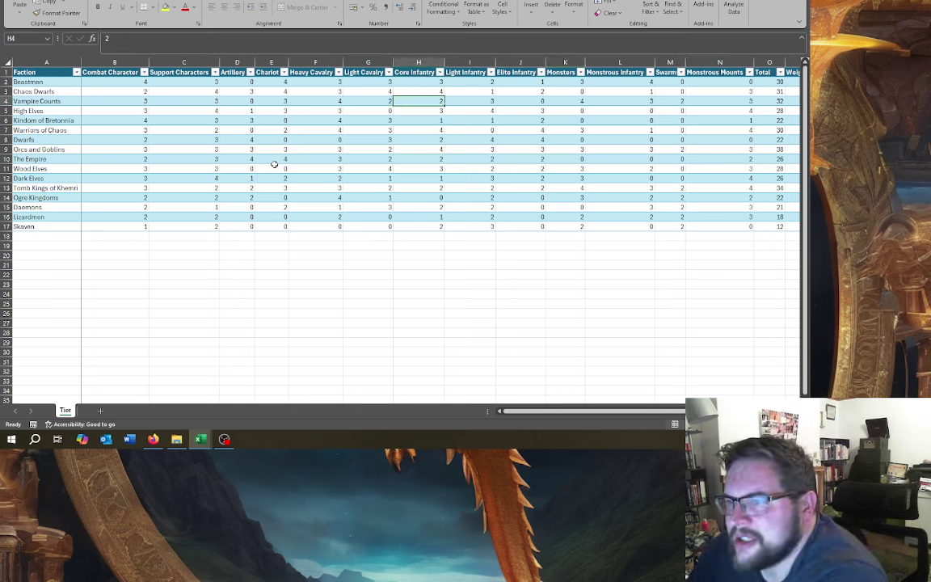
key(Right)
key(Right)
key(Right)
key(Right)
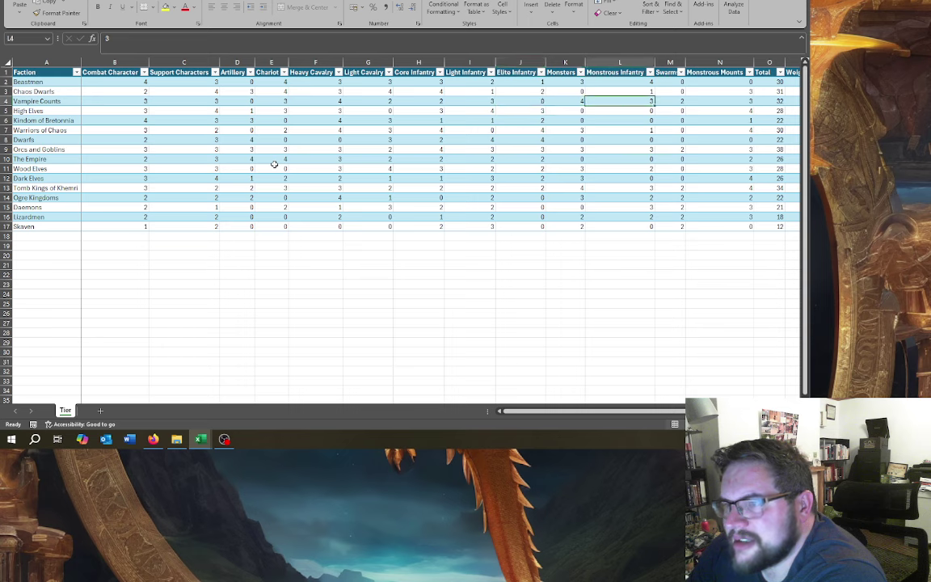
key(Left)
key(Left)
key(Left)
key(Left)
key(Left)
key(Left)
key(Left)
key(Left)
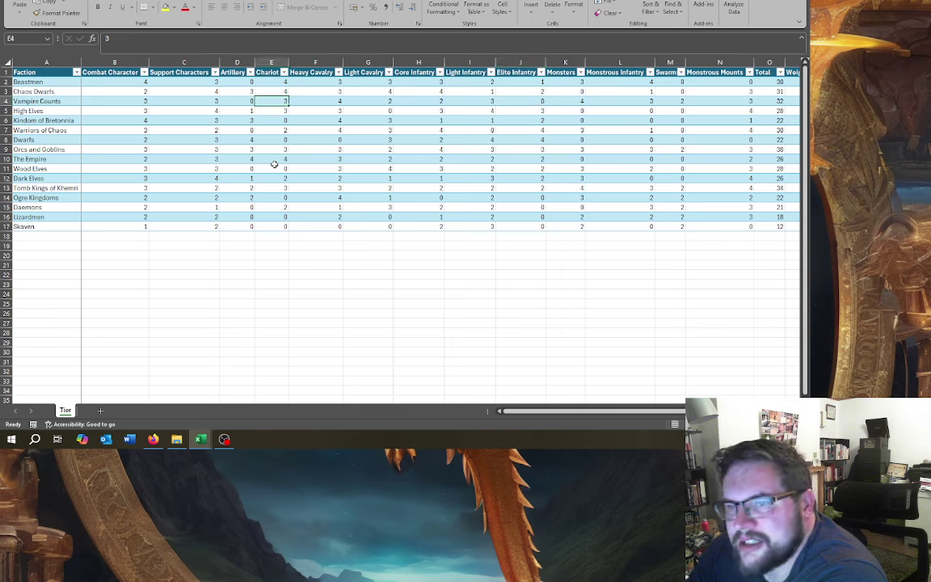
Step: Examine the Chaos Dwarfs row from the Chariot rating across to Monsters
key(Right)
key(Up)
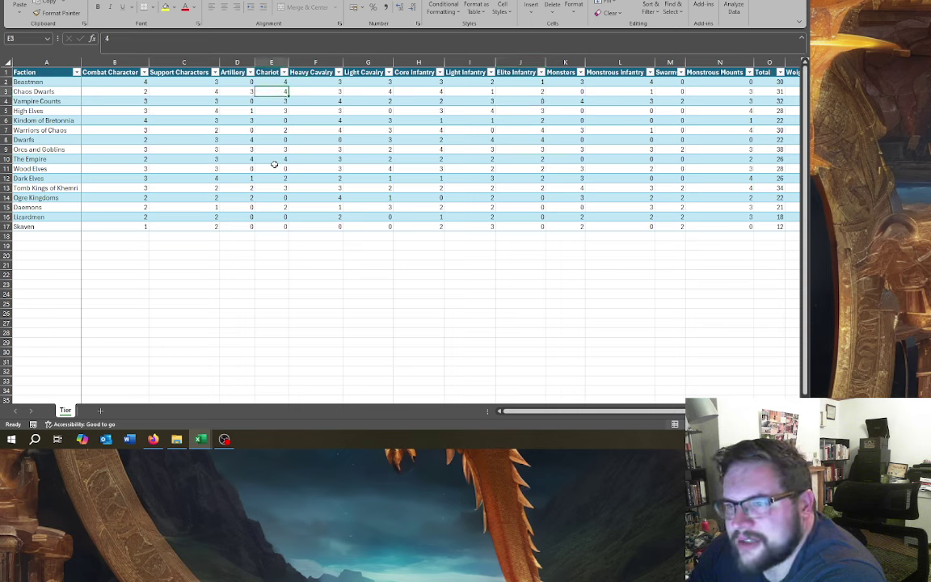
key(Right)
key(Right)
key(Right)
key(Right)
key(Right)
key(Right)
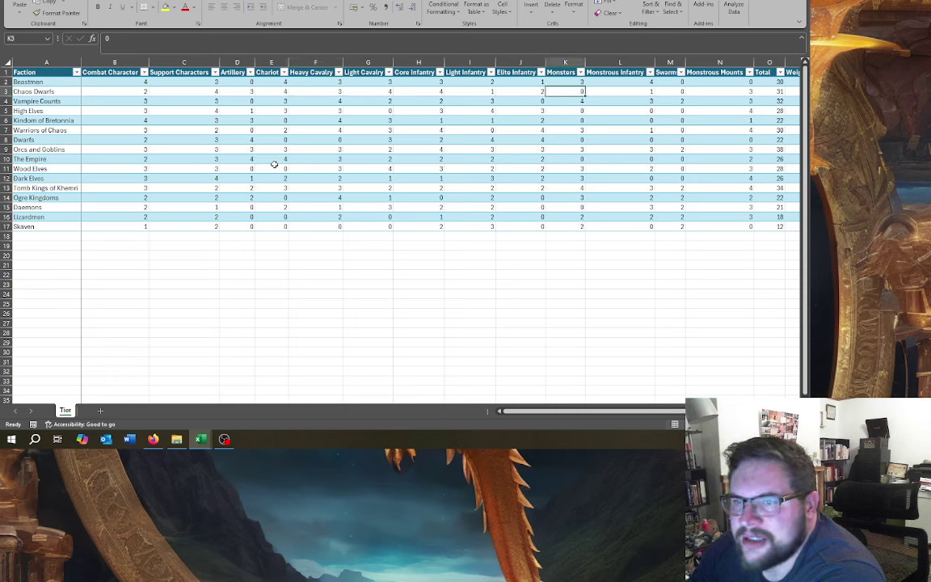
Step: Examine the Dwarfs row from Monsters back through the infantry and cavalry ratings to Artillery
key(Down)
key(Down)
key(Down)
key(Down)
key(Down)
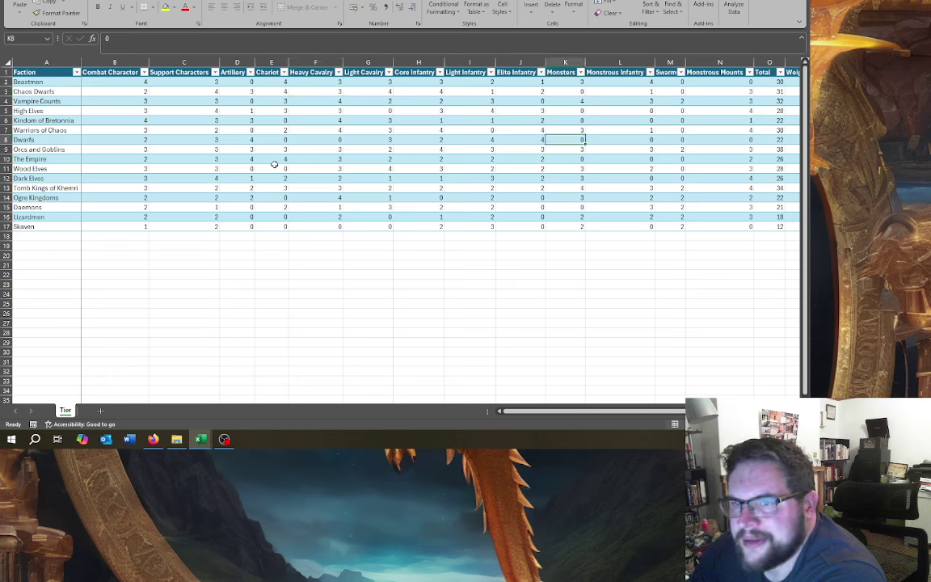
key(Left)
key(Left)
key(Left)
key(Left)
key(Left)
key(Left)
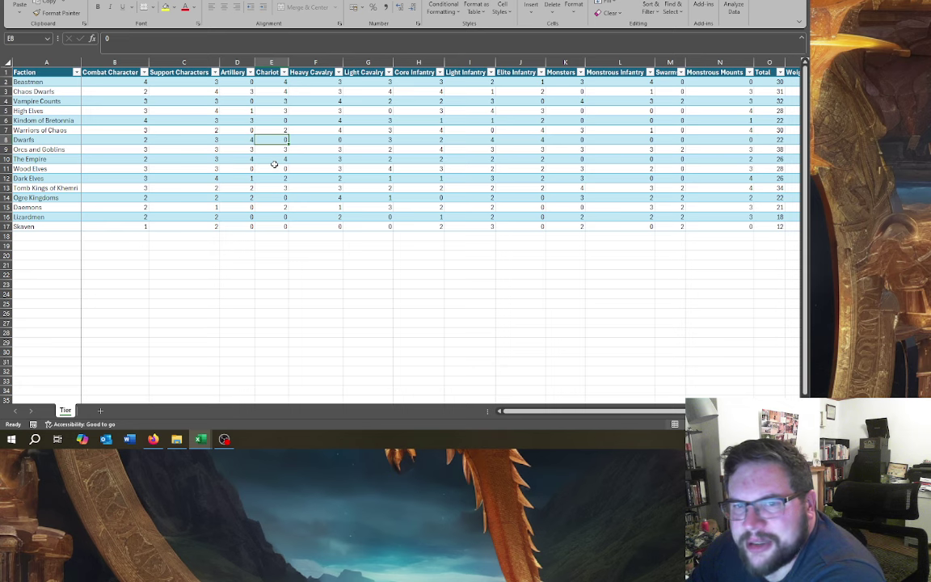
key(Left)
Step: Switch to Old World Builder and create a 2000-point Dwarfen Mountain Holds list named Dwarfs
key(alt+Tab)
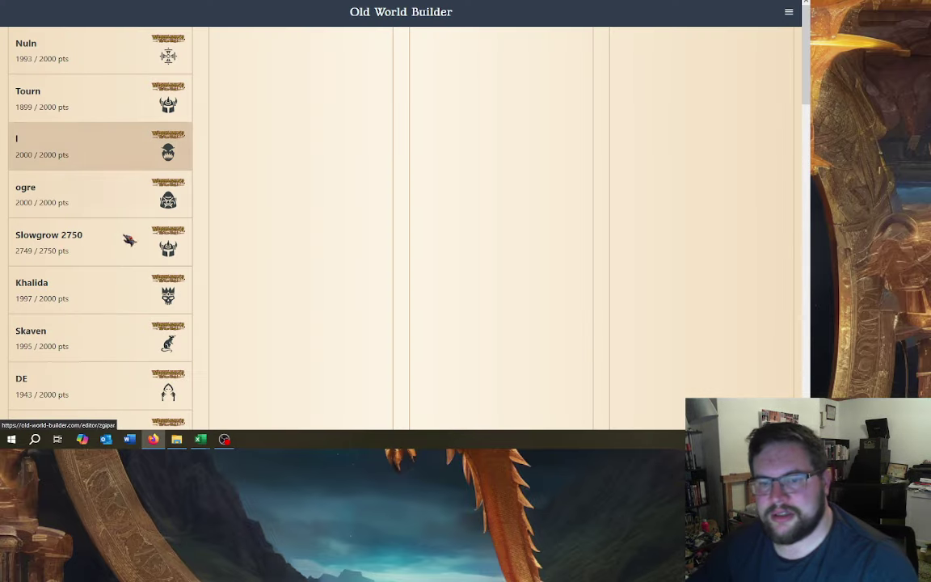
scroll(126, 254, down, 10)
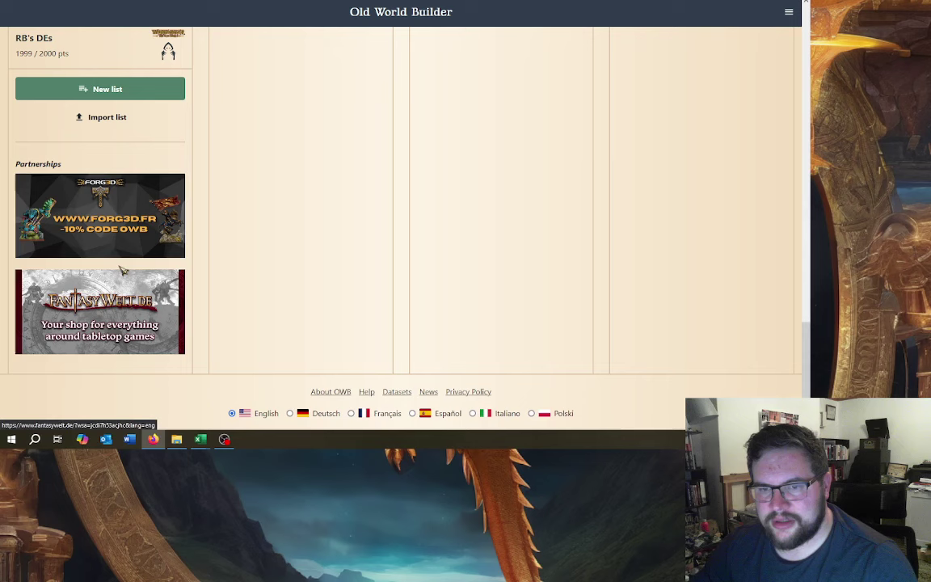
click(104, 89)
click(305, 148)
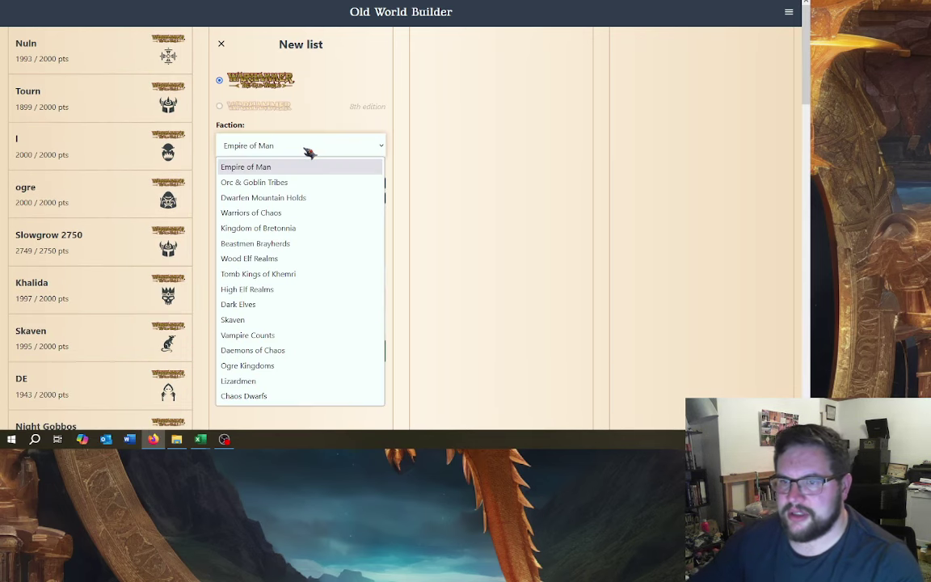
click(303, 199)
click(281, 282)
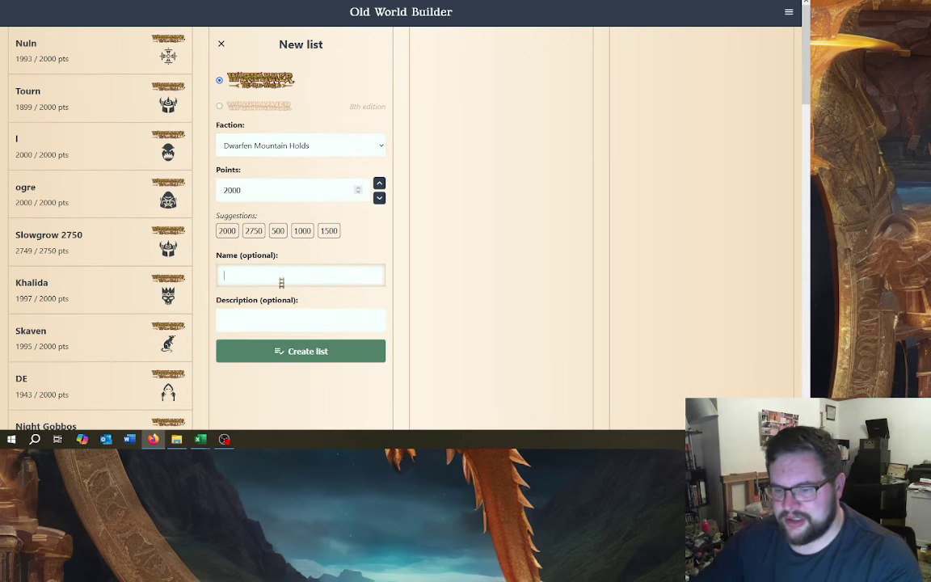
text(Dwarfs)
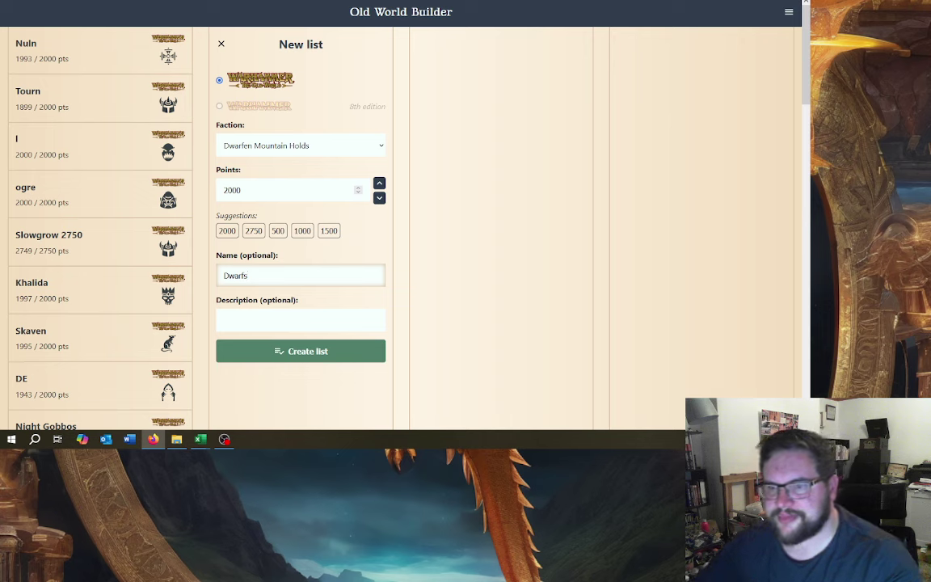
click(276, 352)
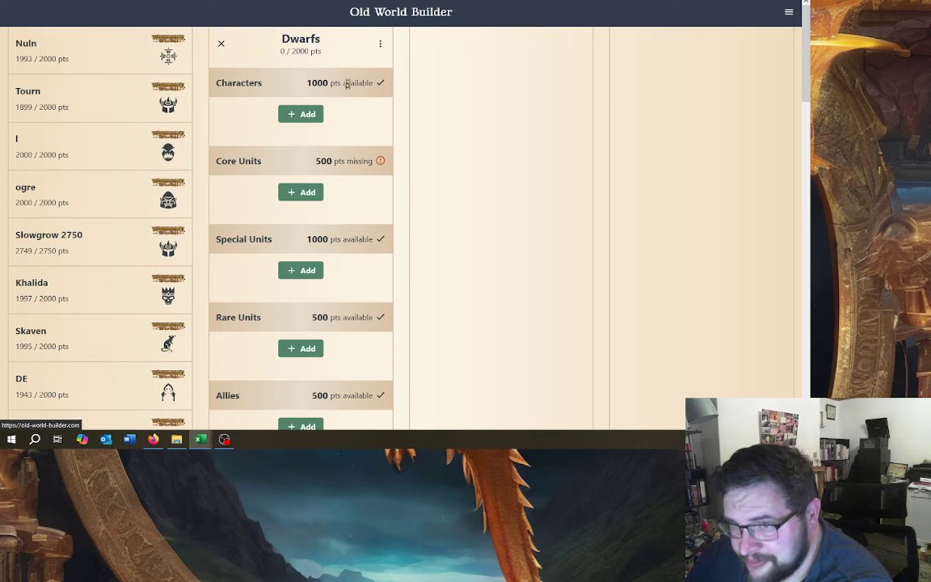
Step: Add an Anvil of Doom, an Engineer and a Runesmith to the Dwarfs list's characters
click(312, 116)
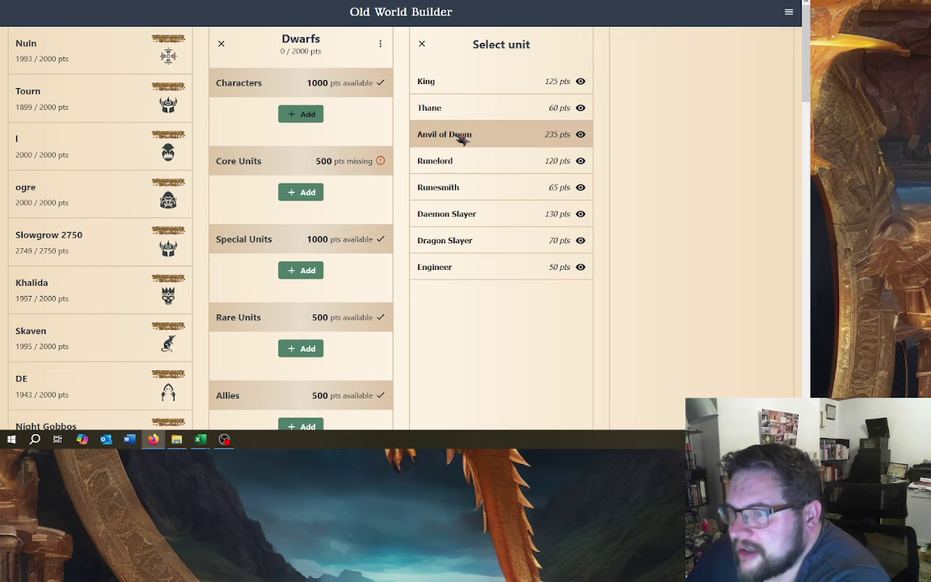
click(461, 139)
click(305, 152)
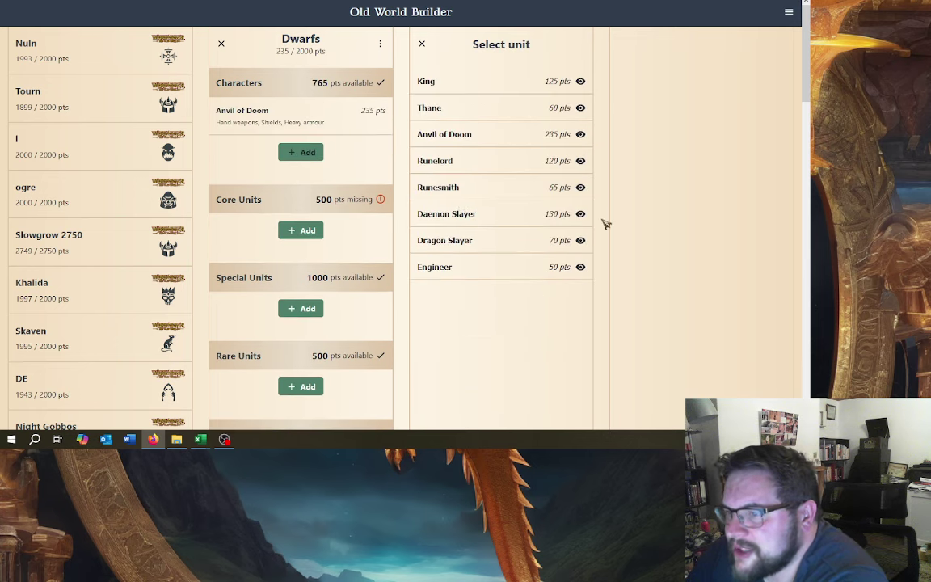
click(517, 267)
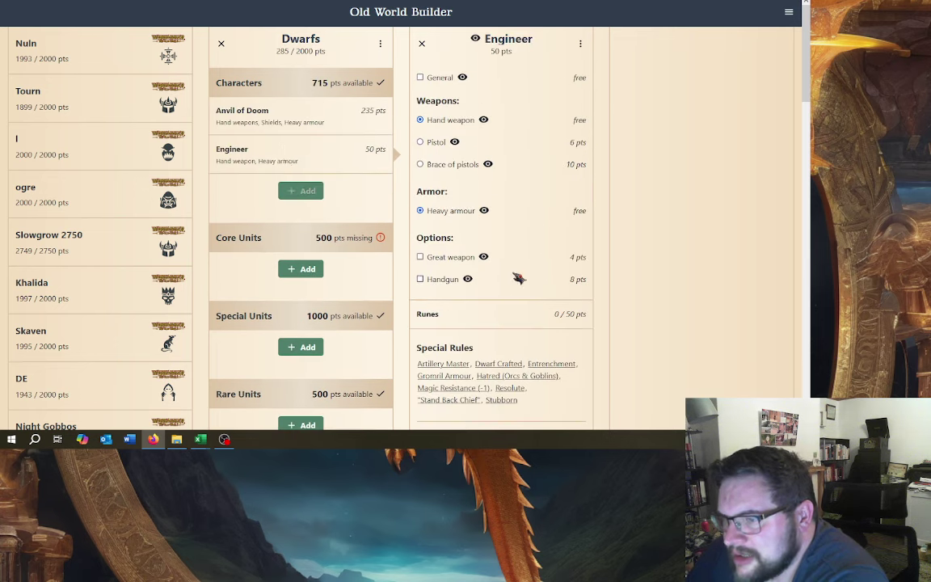
click(306, 191)
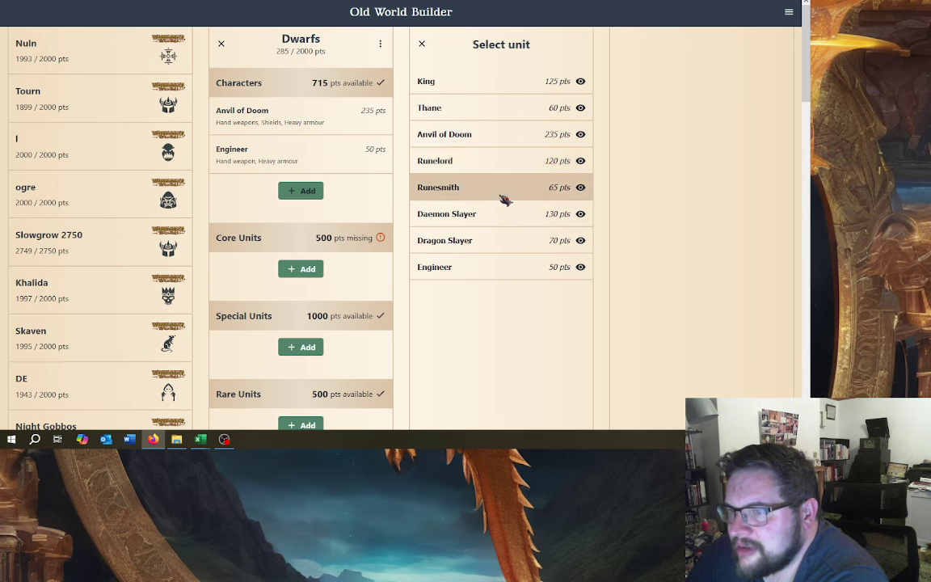
click(503, 193)
Step: Open the rules entry for the Anvil of Doom in the Dwarfs list and close it again
click(307, 129)
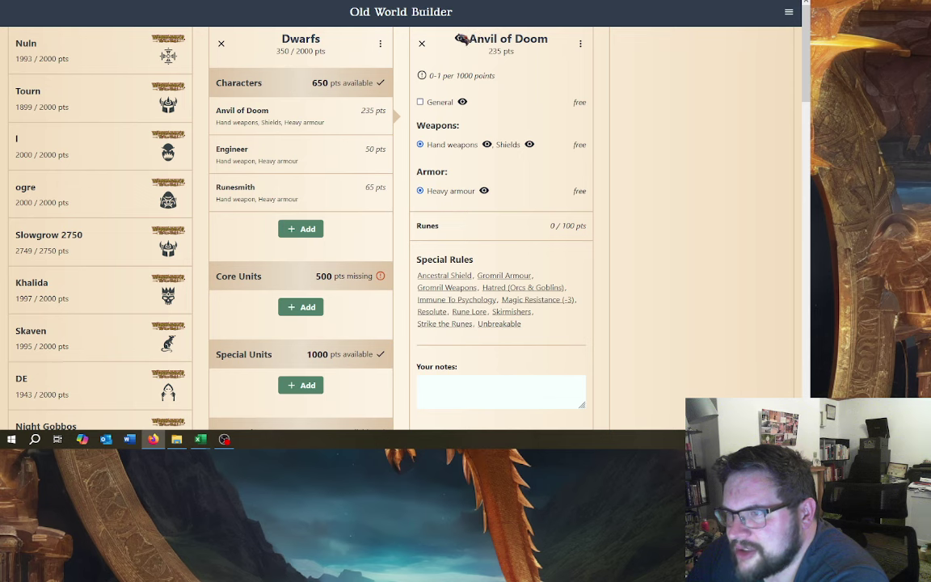
click(461, 38)
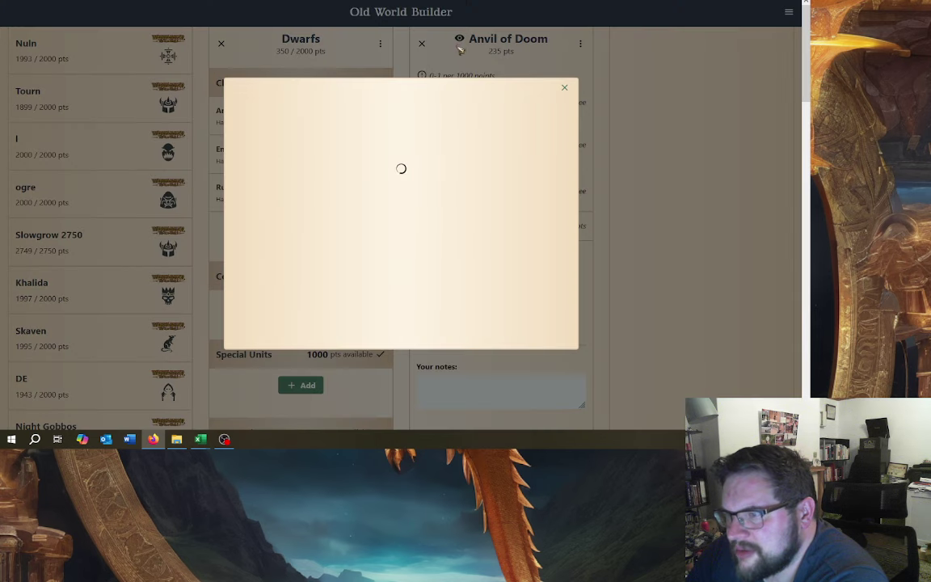
click(565, 88)
Step: Check the Engineer's rules entry, make the Engineer the General and equip a handgun
click(353, 152)
click(476, 41)
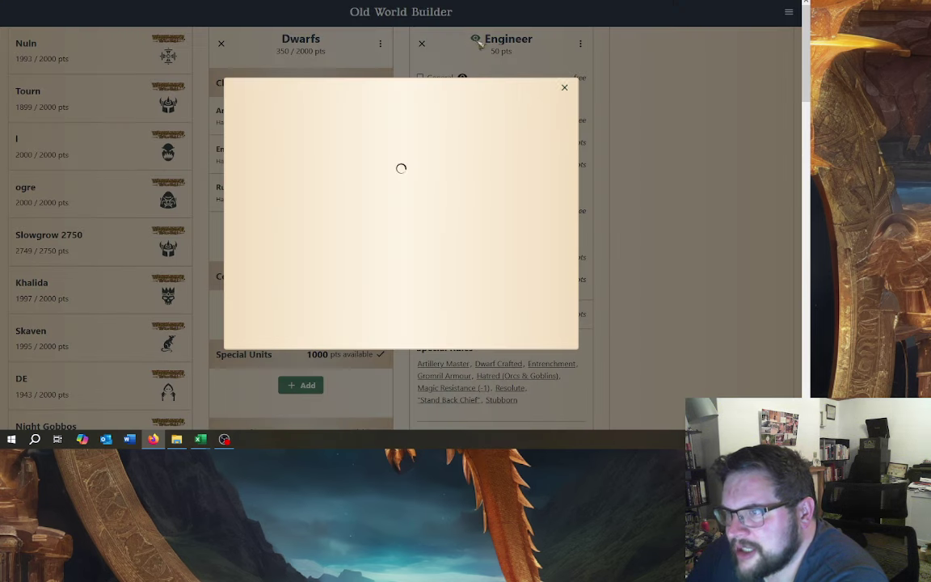
click(565, 88)
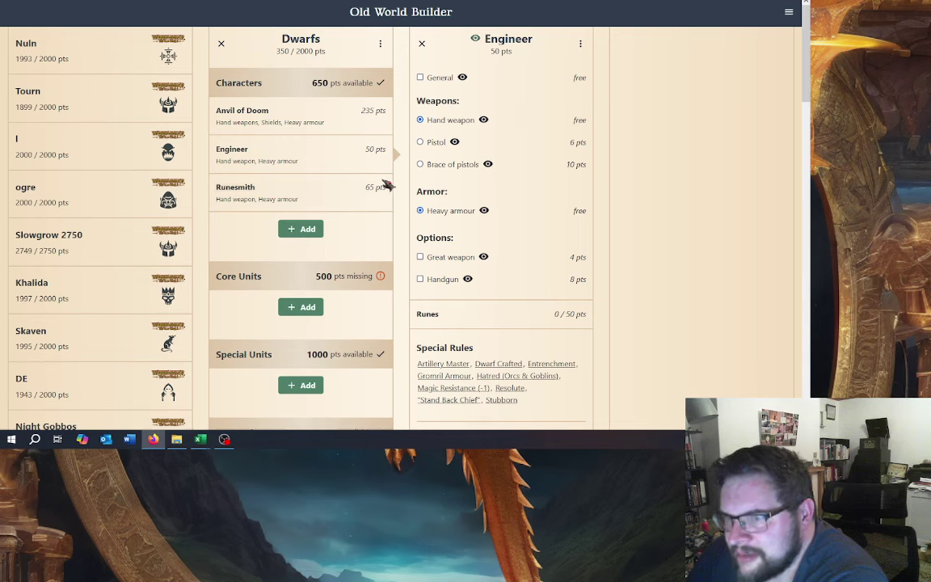
click(421, 77)
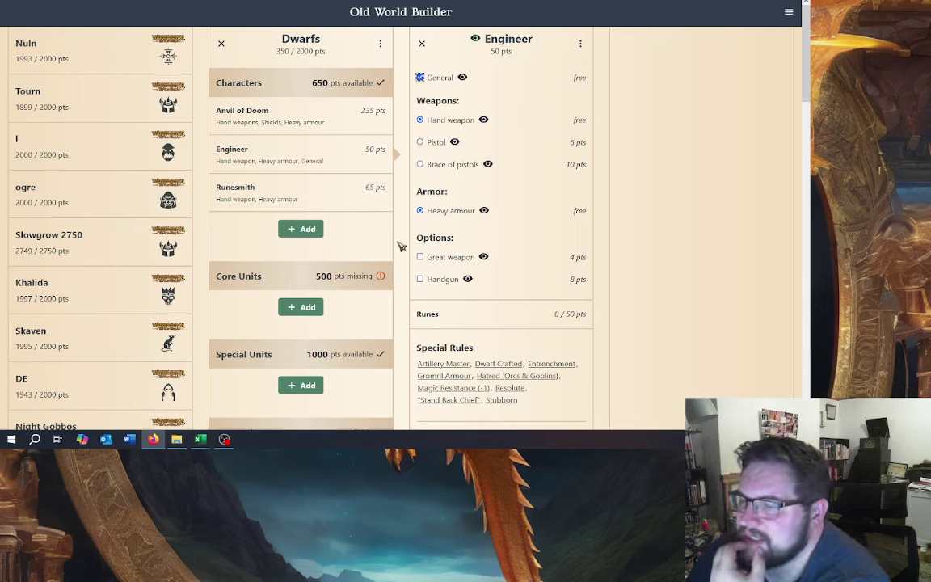
click(441, 279)
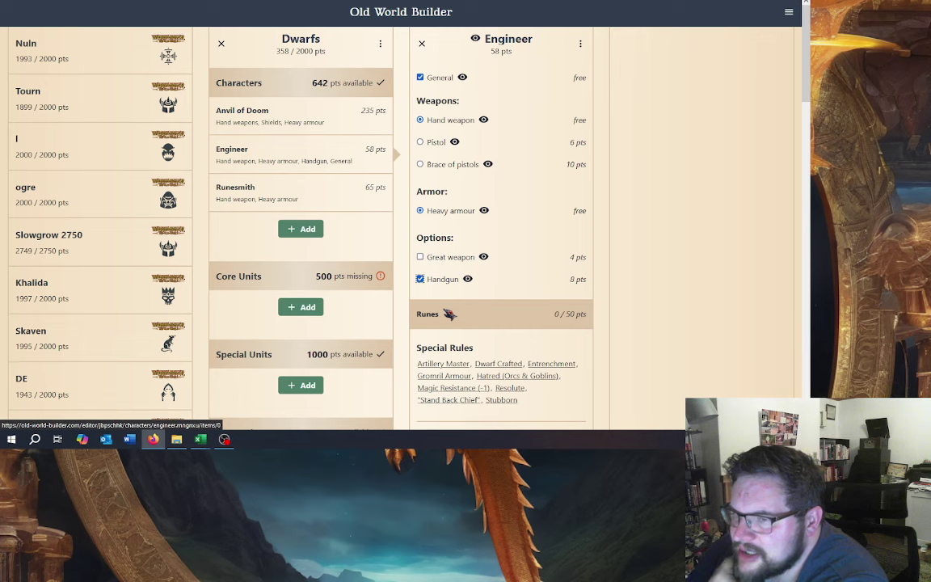
Step: Read the Forgefire special rule in the Runesmith's entry
click(341, 209)
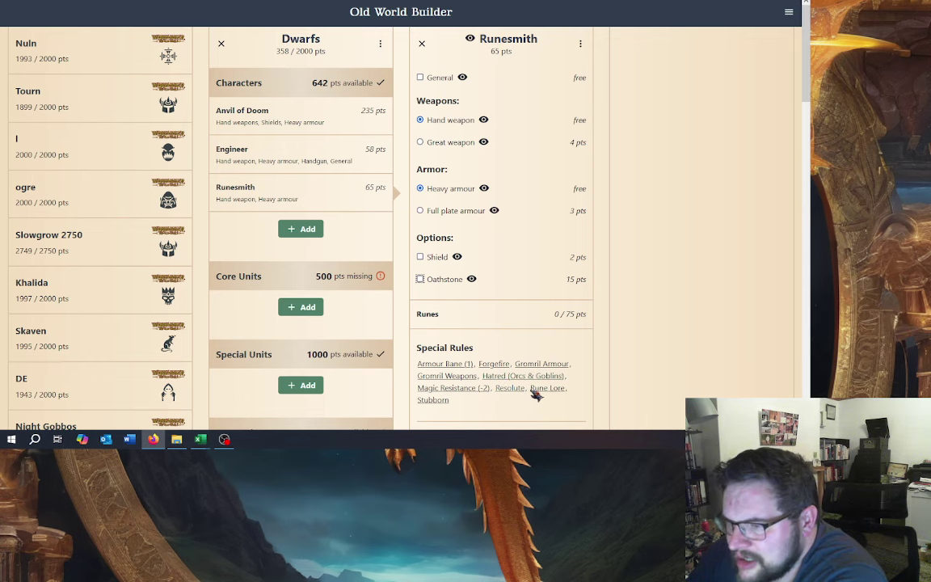
click(494, 365)
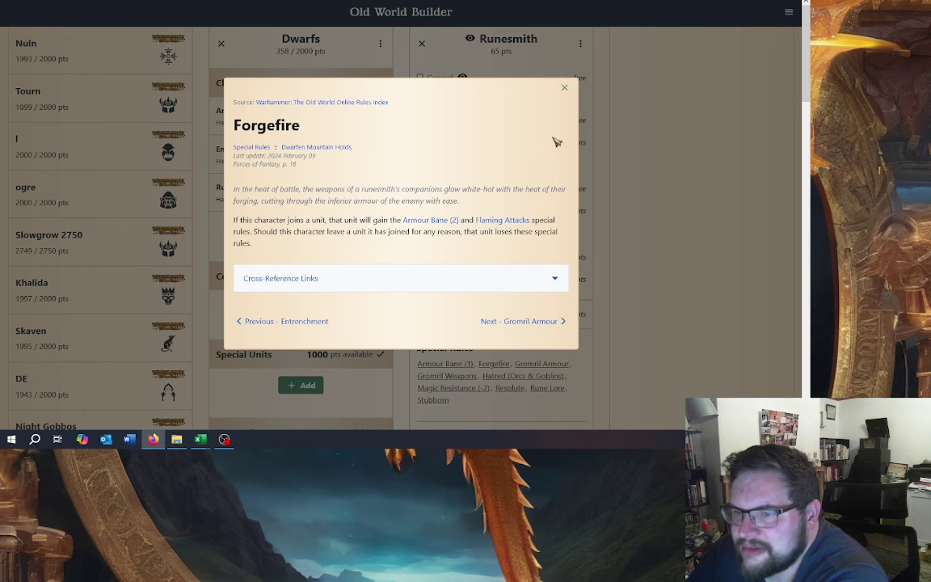
click(565, 87)
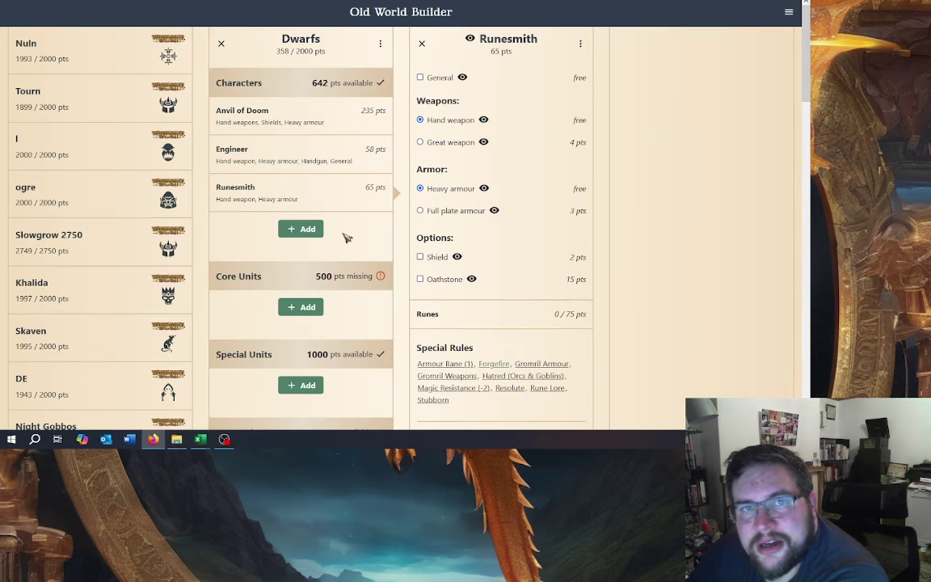
Step: Add a unit of Rangers to the core units and set its unit size to 15
click(304, 308)
click(440, 188)
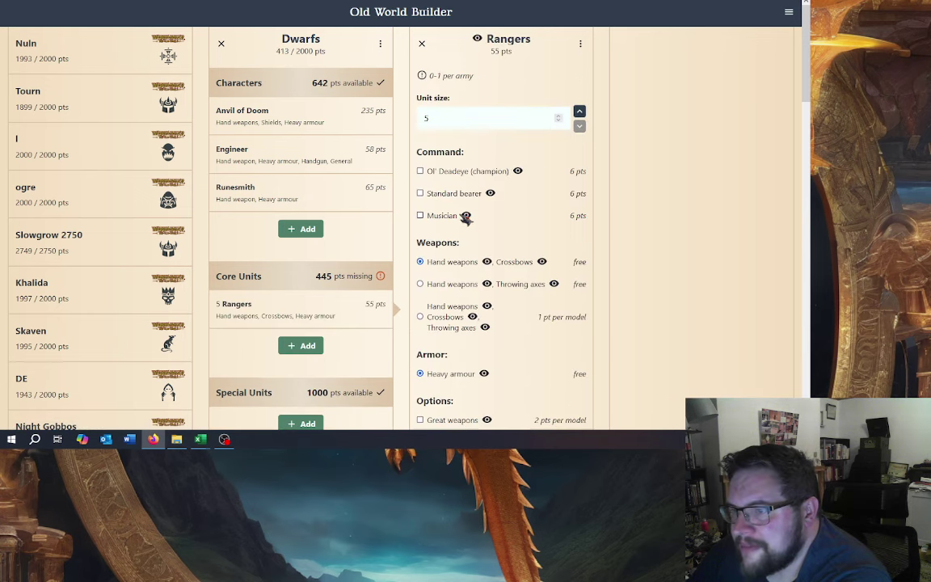
double_click(515, 122)
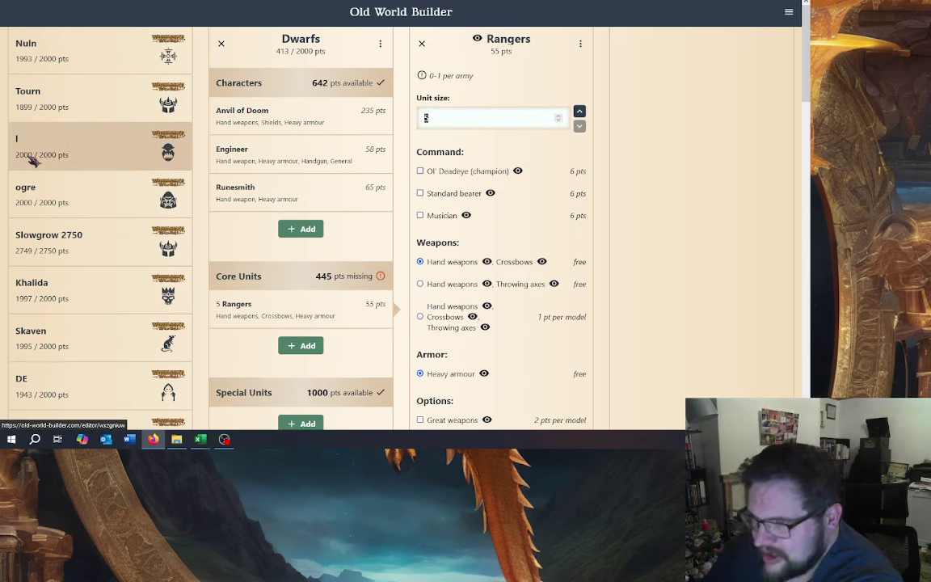
text(15)
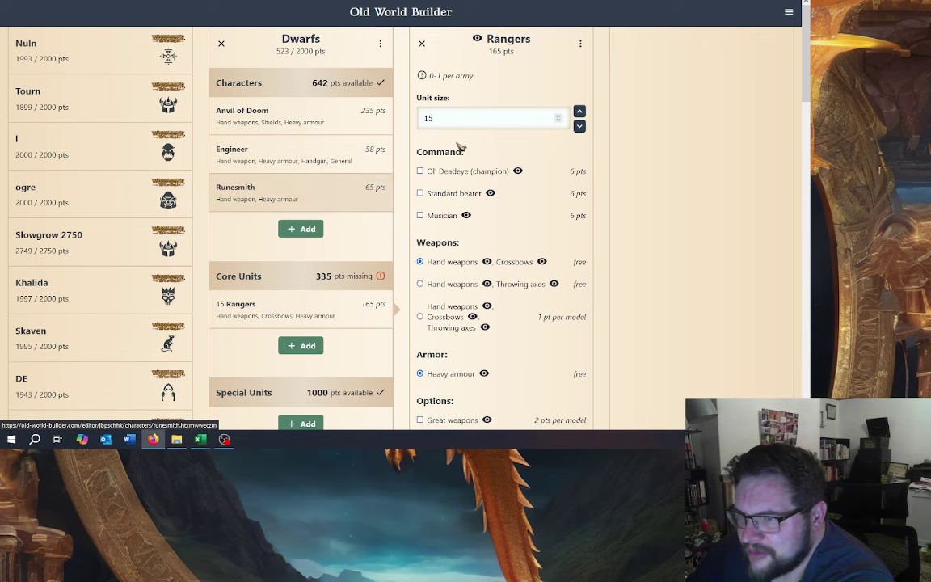
Step: Give the Rangers an Ol' Deadeye champion, a standard bearer and a musician, and open the banner runes
click(466, 170)
click(448, 264)
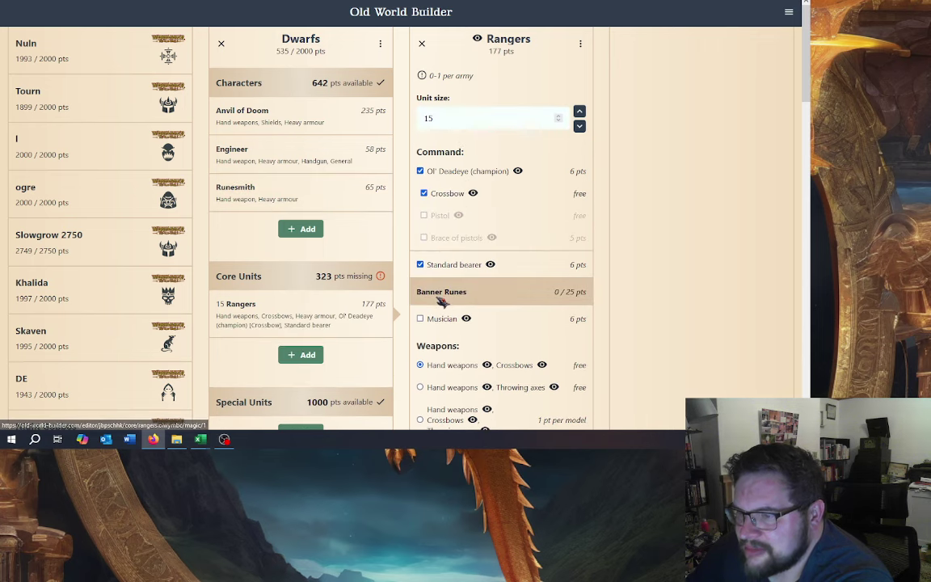
click(441, 296)
click(420, 318)
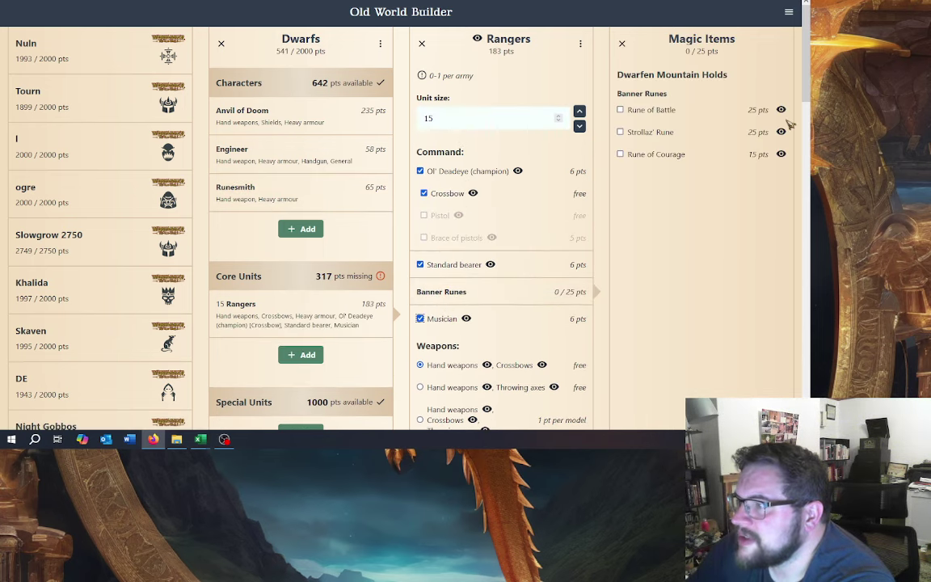
Step: Equip the Rangers with great weapons, shields, and the combined hand weapons, crossbows and throwing axes option
scroll(586, 287, down, 5)
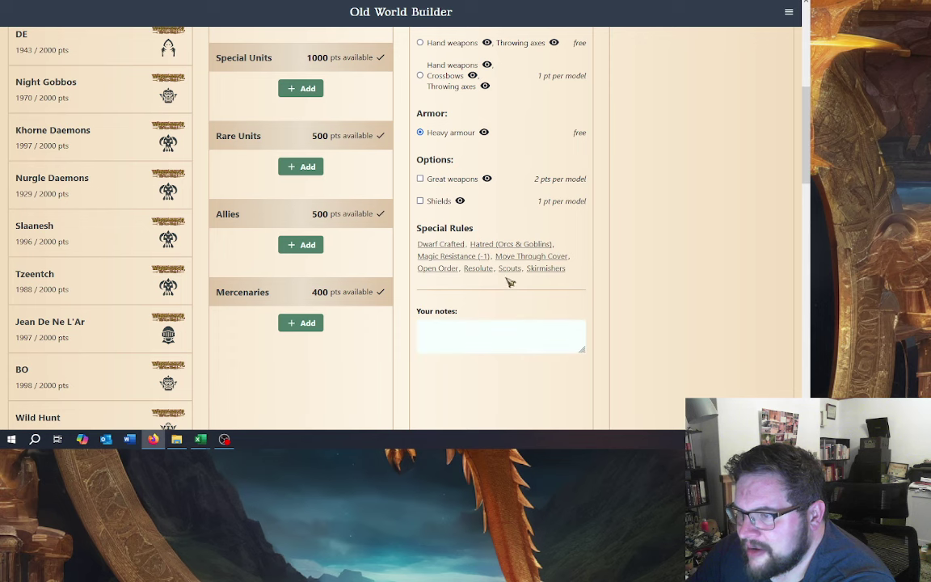
scroll(493, 258, up, 1)
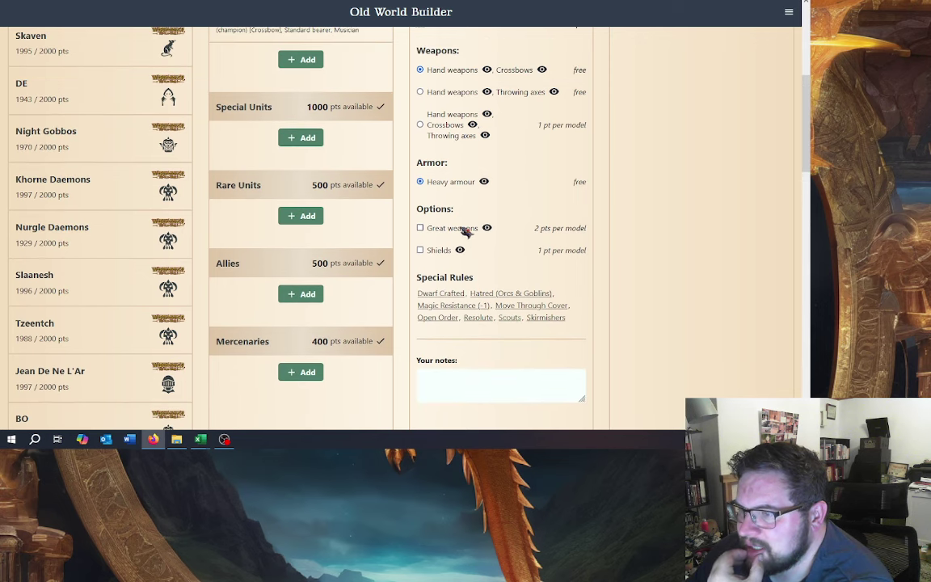
click(463, 232)
click(420, 250)
click(420, 124)
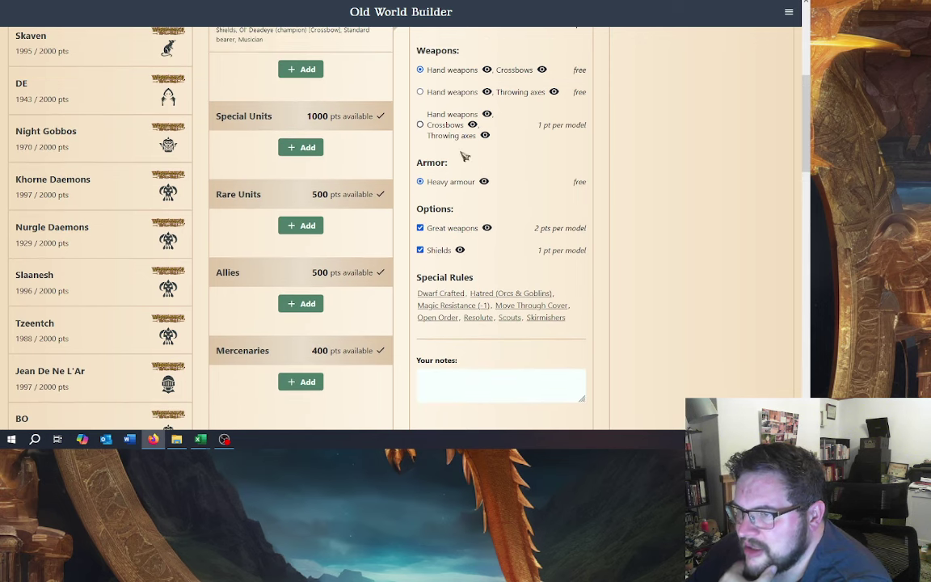
Step: Return to the Rangers' banner runes and check the Rune of Battle's rules entry
scroll(506, 239, up, 5)
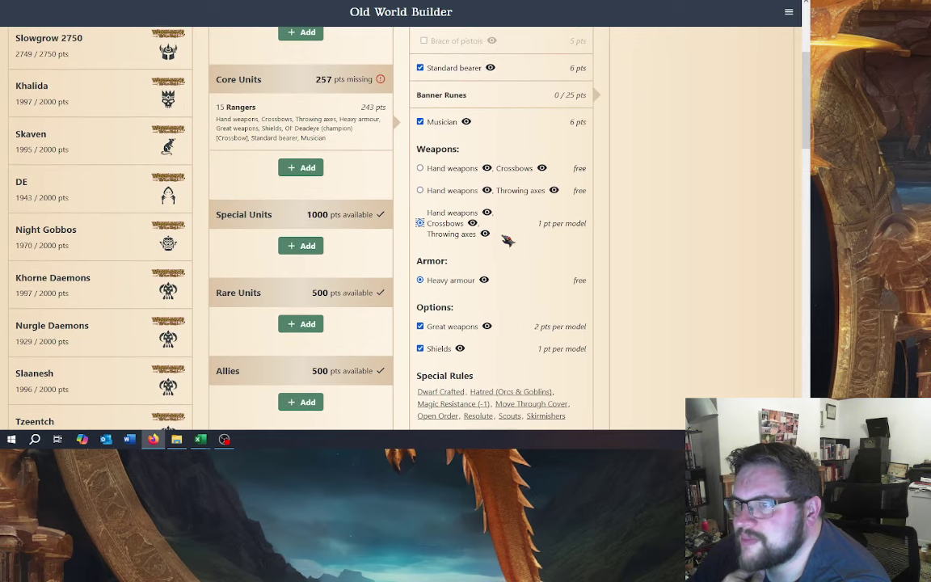
scroll(507, 240, up, 1)
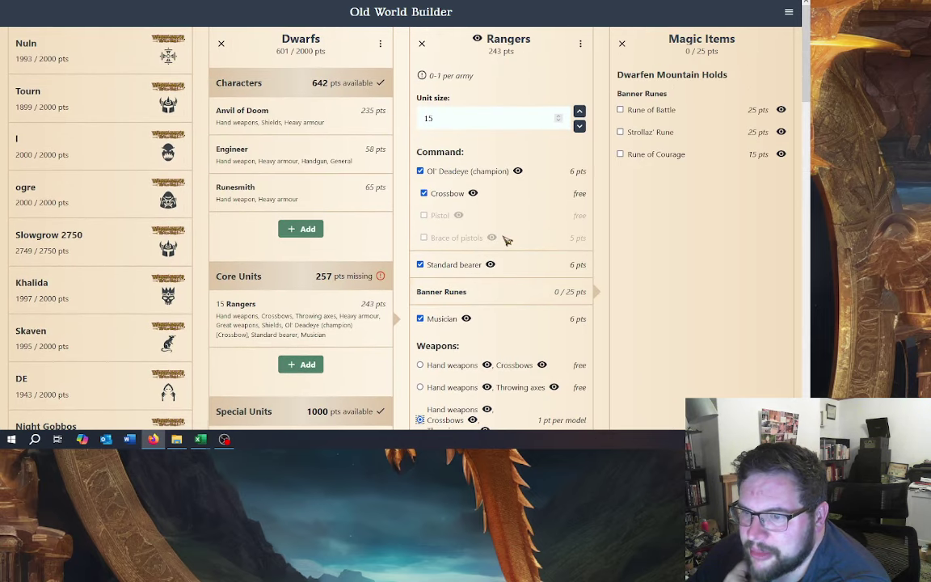
scroll(502, 239, down, 2)
scroll(502, 240, up, 2)
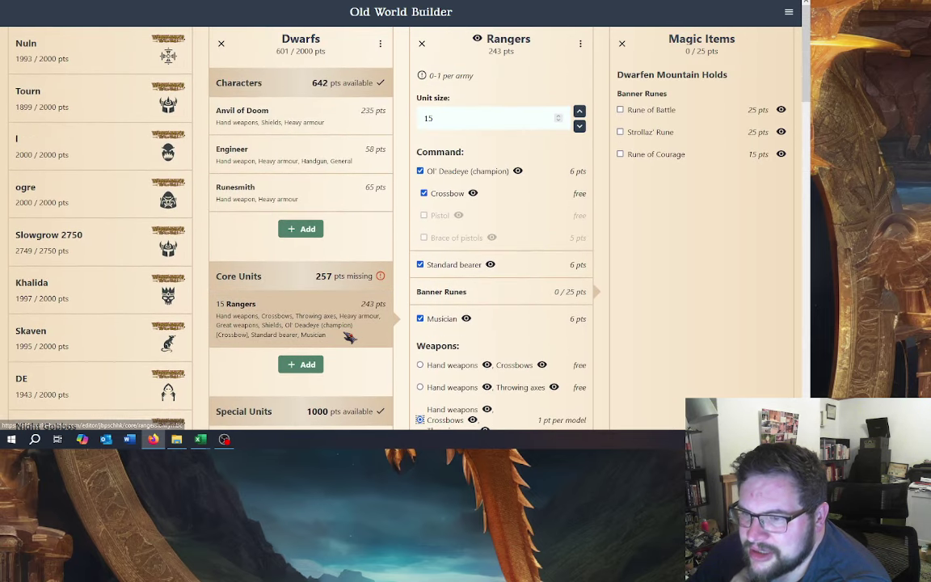
click(782, 111)
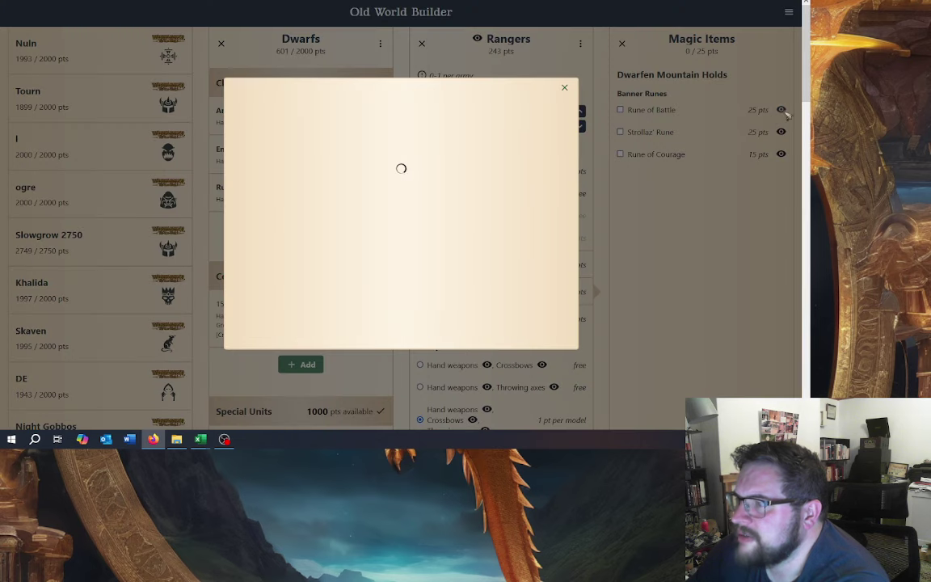
click(568, 90)
Step: Try Strollaz' Rune on the Rangers' banner, check its rules entry and remove the rune
click(720, 131)
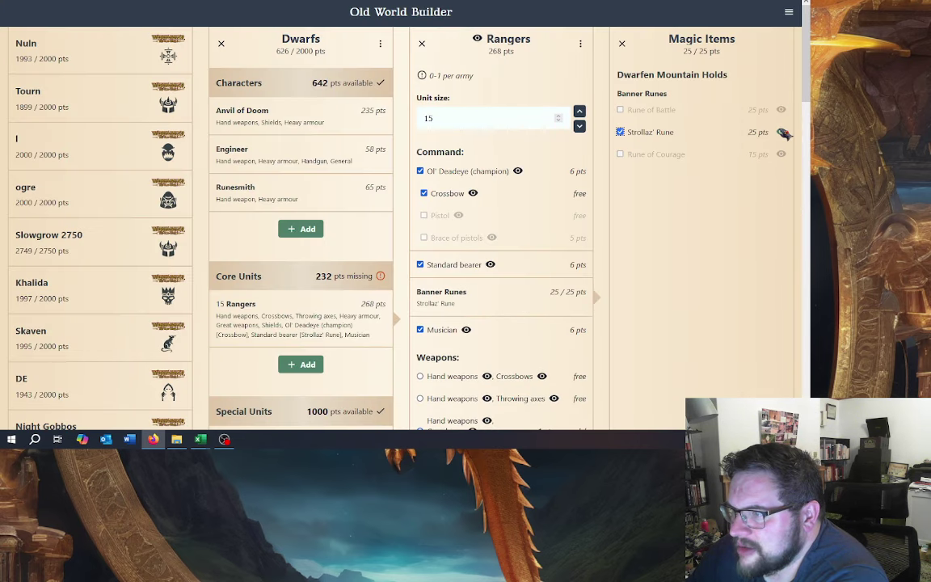
click(780, 131)
click(564, 87)
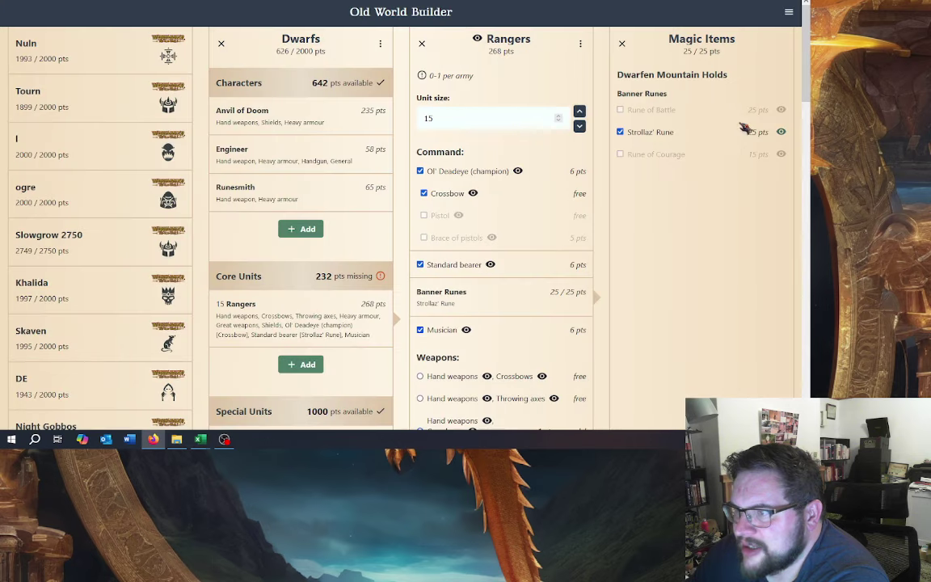
click(651, 133)
Step: Check the Rune of Courage's rules entry and review the Rangers' equipment options and special rules
click(781, 154)
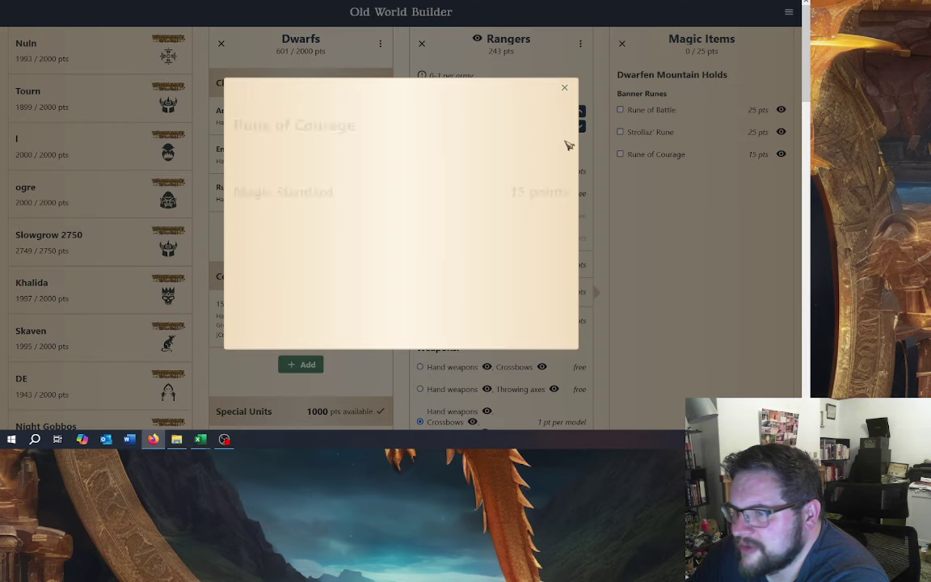
click(565, 87)
scroll(563, 283, down, 5)
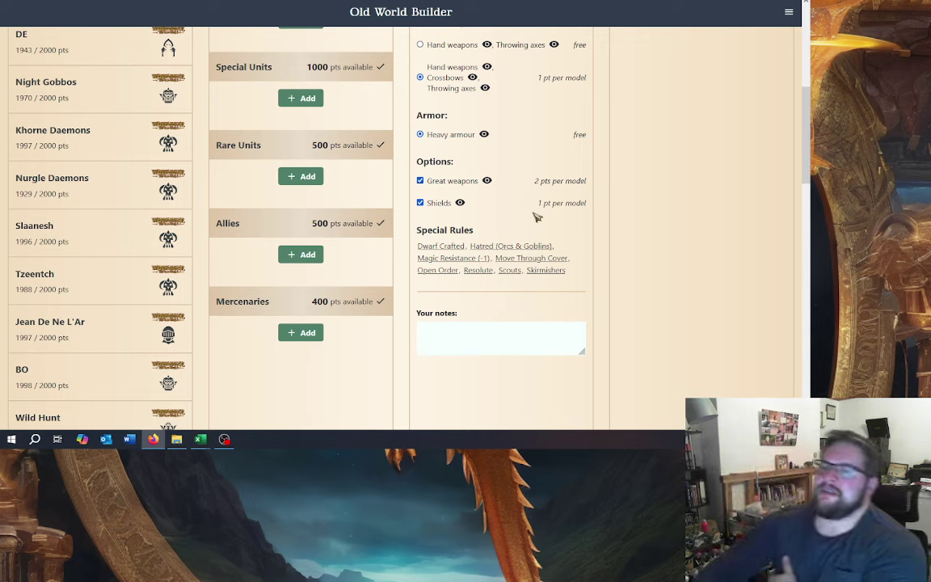
scroll(536, 218, up, 2)
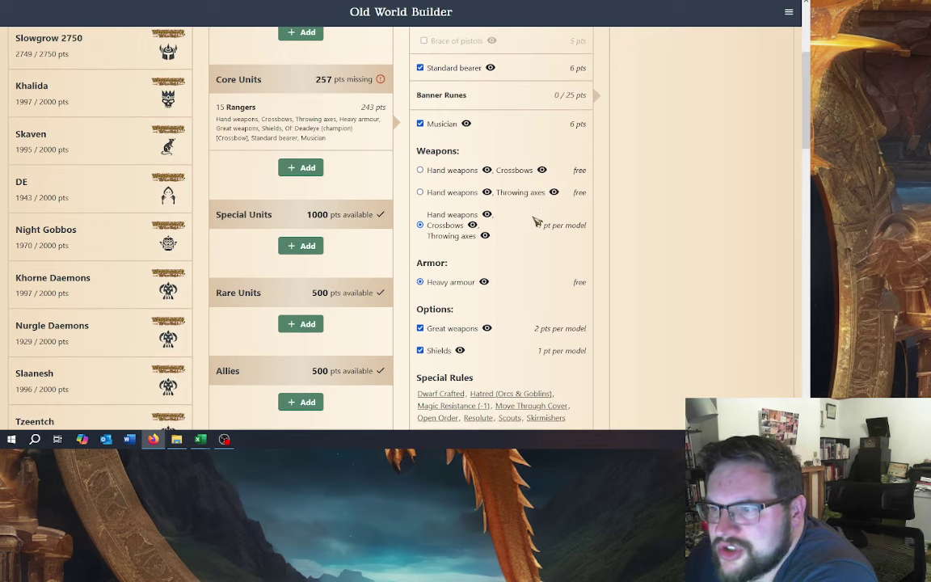
scroll(535, 232, up, 2)
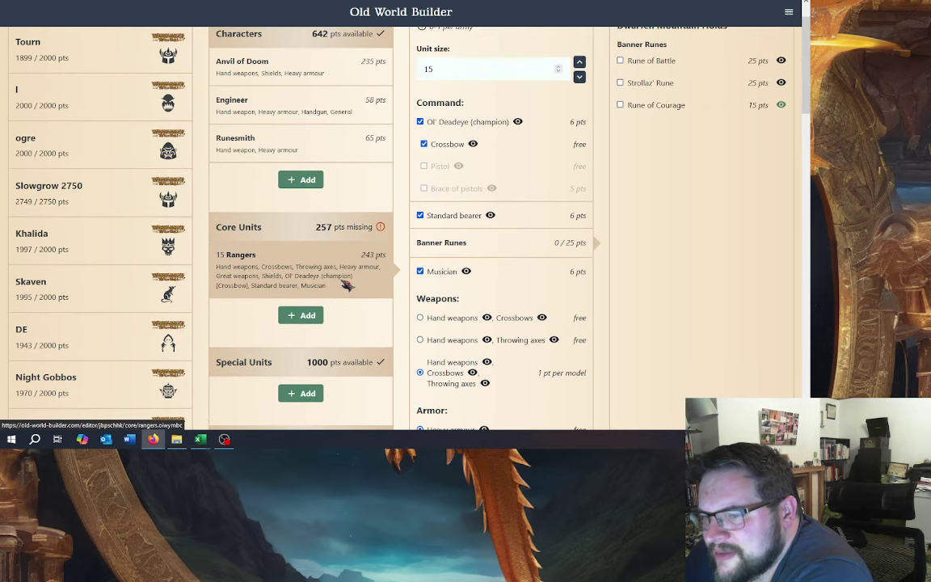
scroll(348, 284, down, 2)
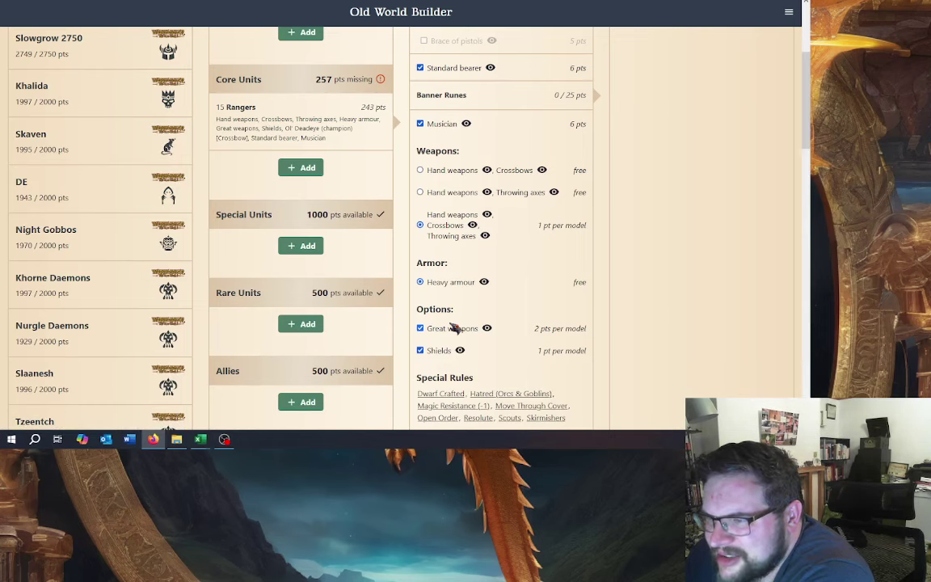
Step: Read the rules for throwing axes, Dwarf Crafted and crossbows in the Rangers' entry
click(484, 236)
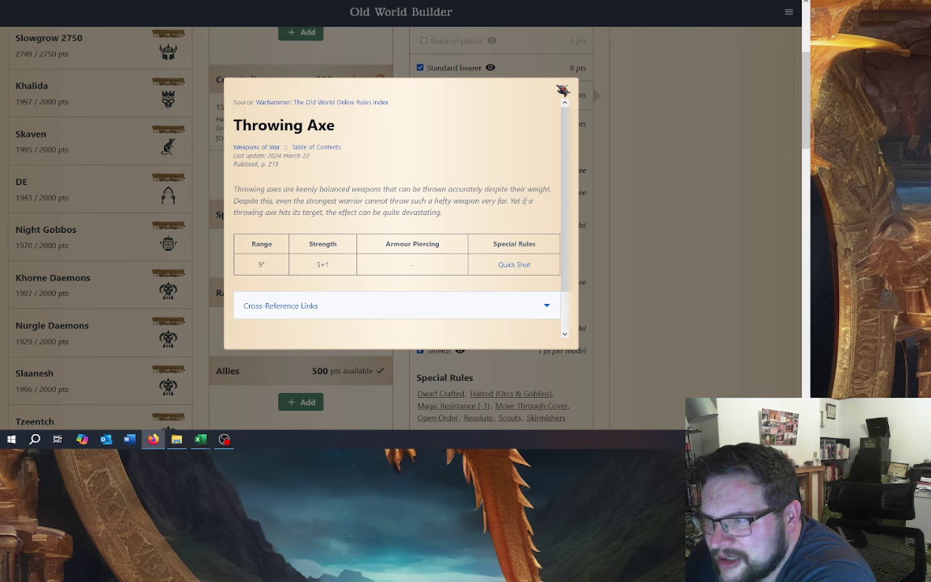
click(563, 90)
click(441, 394)
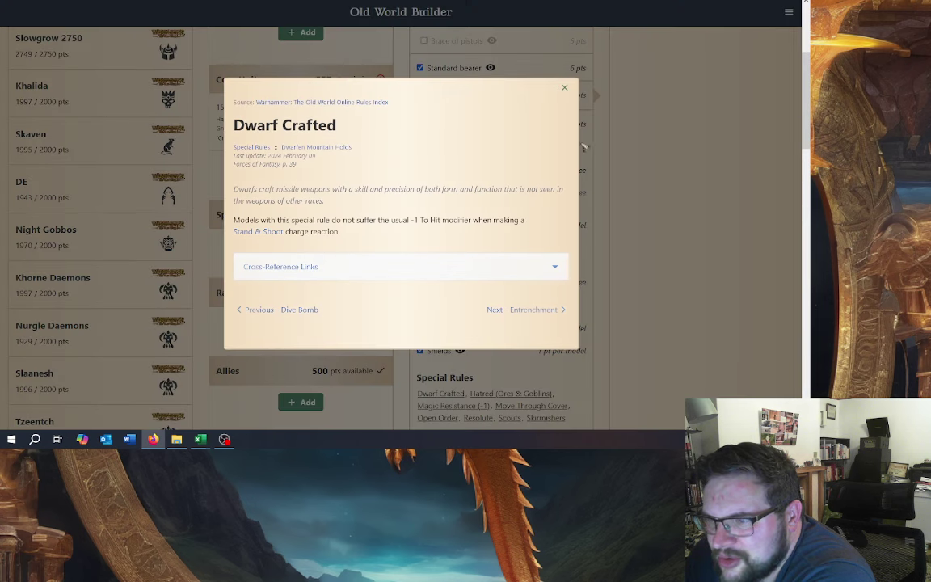
click(564, 89)
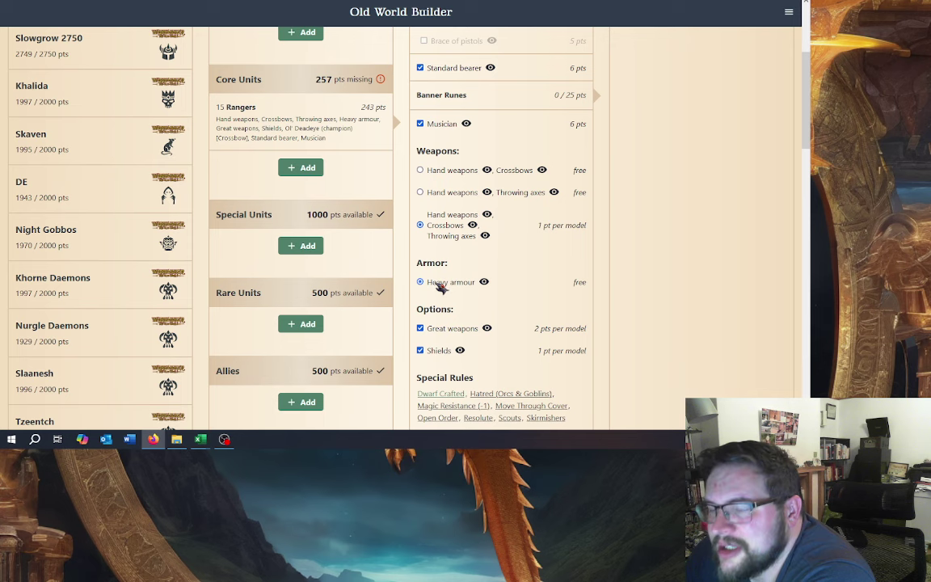
scroll(440, 289, up, 2)
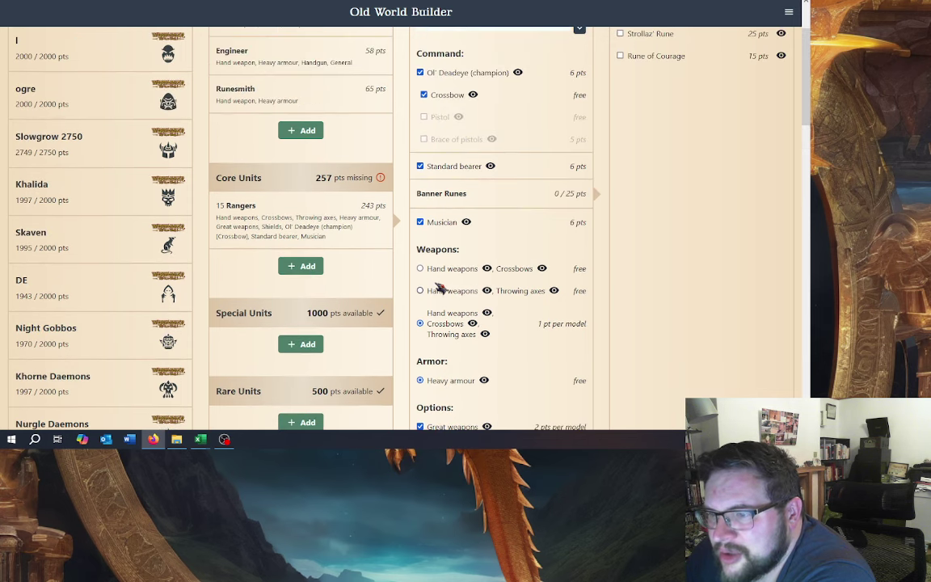
click(542, 269)
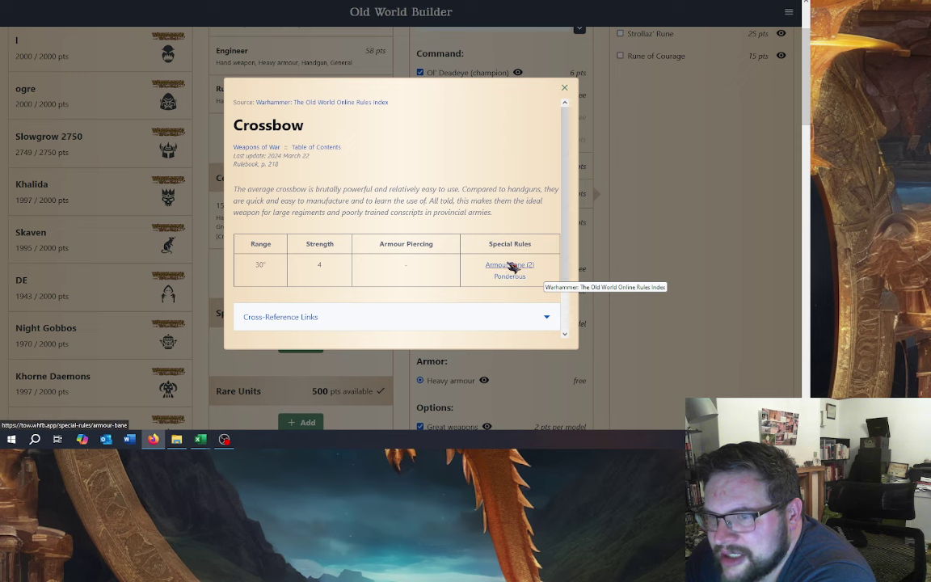
click(564, 89)
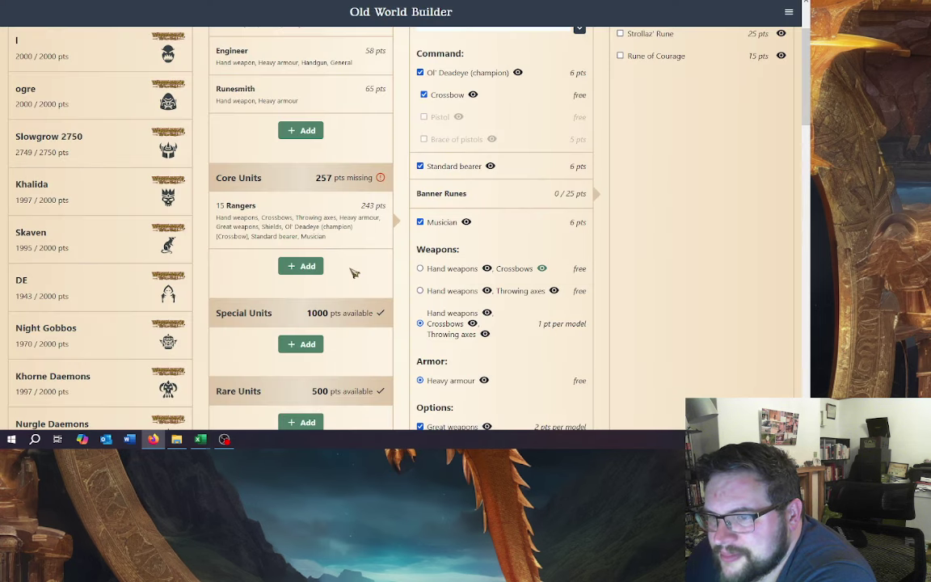
scroll(352, 273, up, 2)
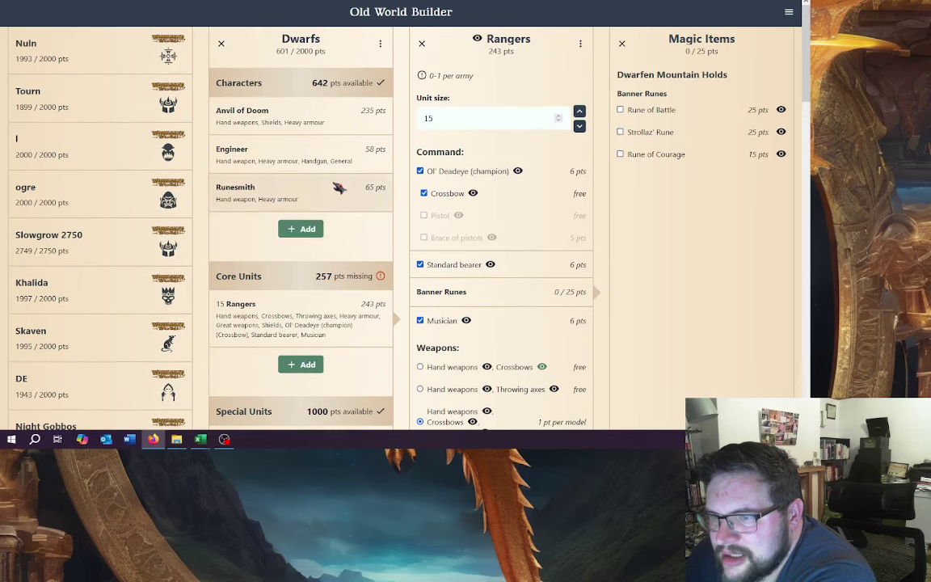